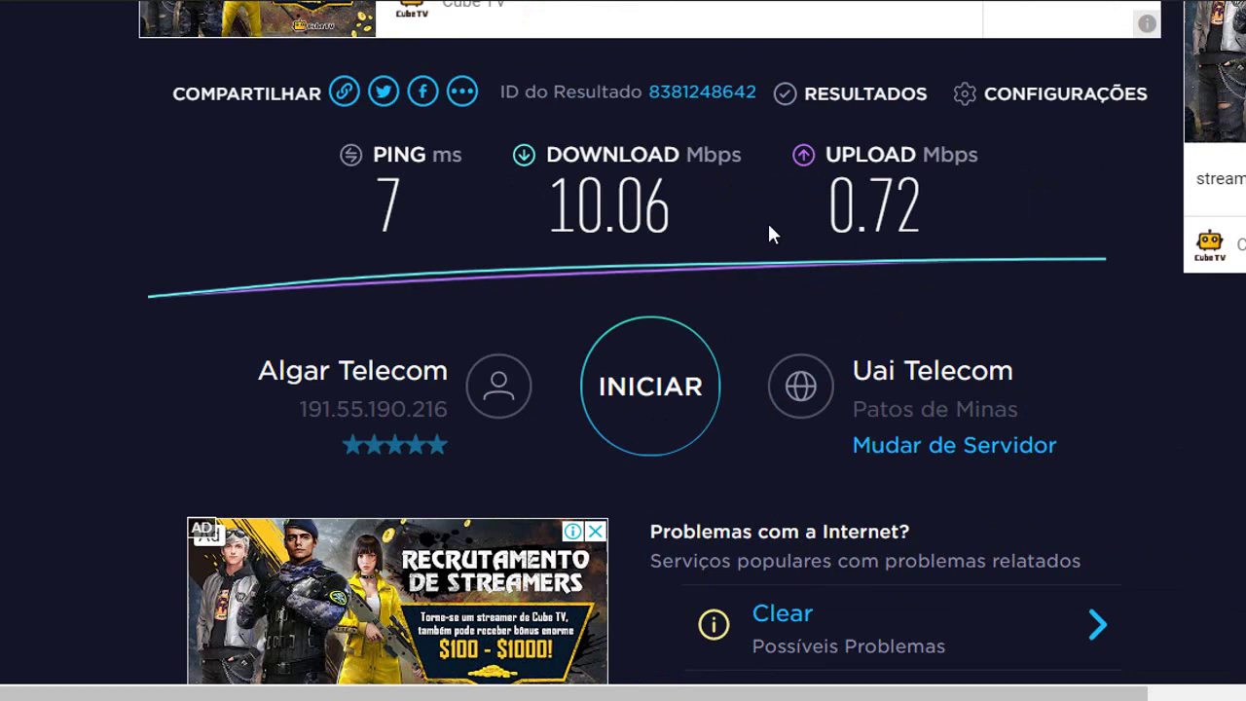
Examine the upload speed in the internet speed test results.
left_click_drag(835, 222, 1050, 228)
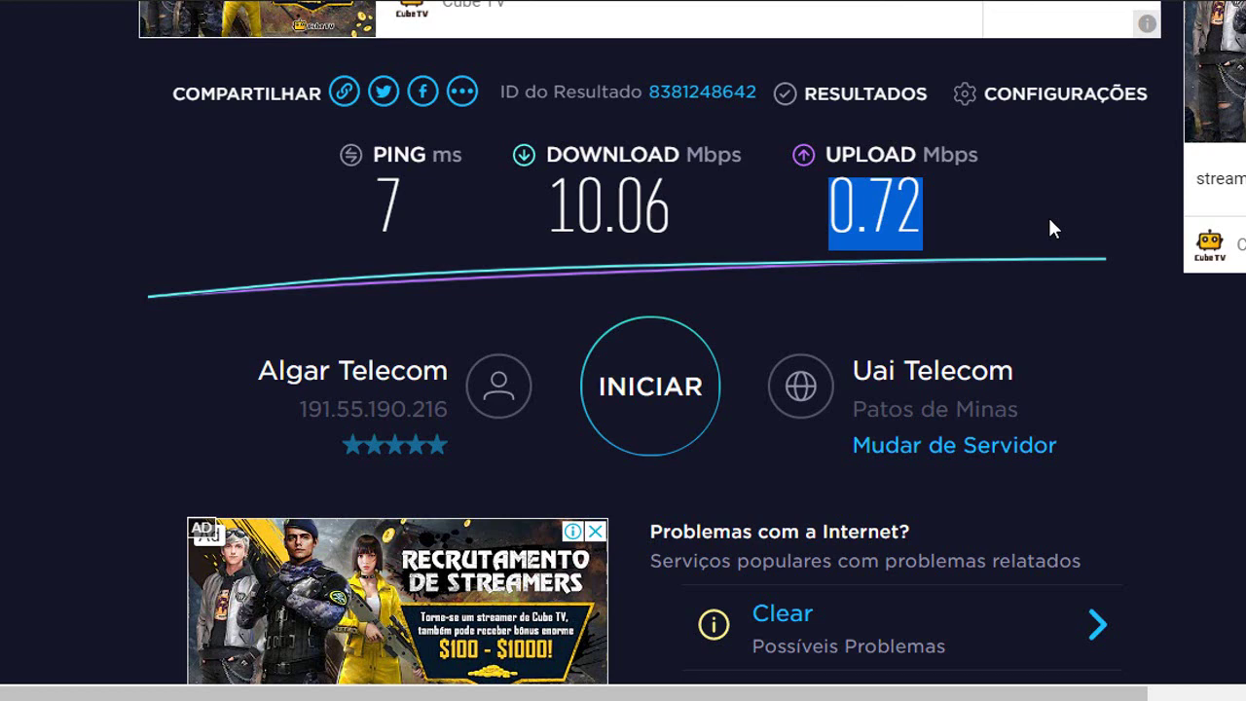
left_click(938, 222)
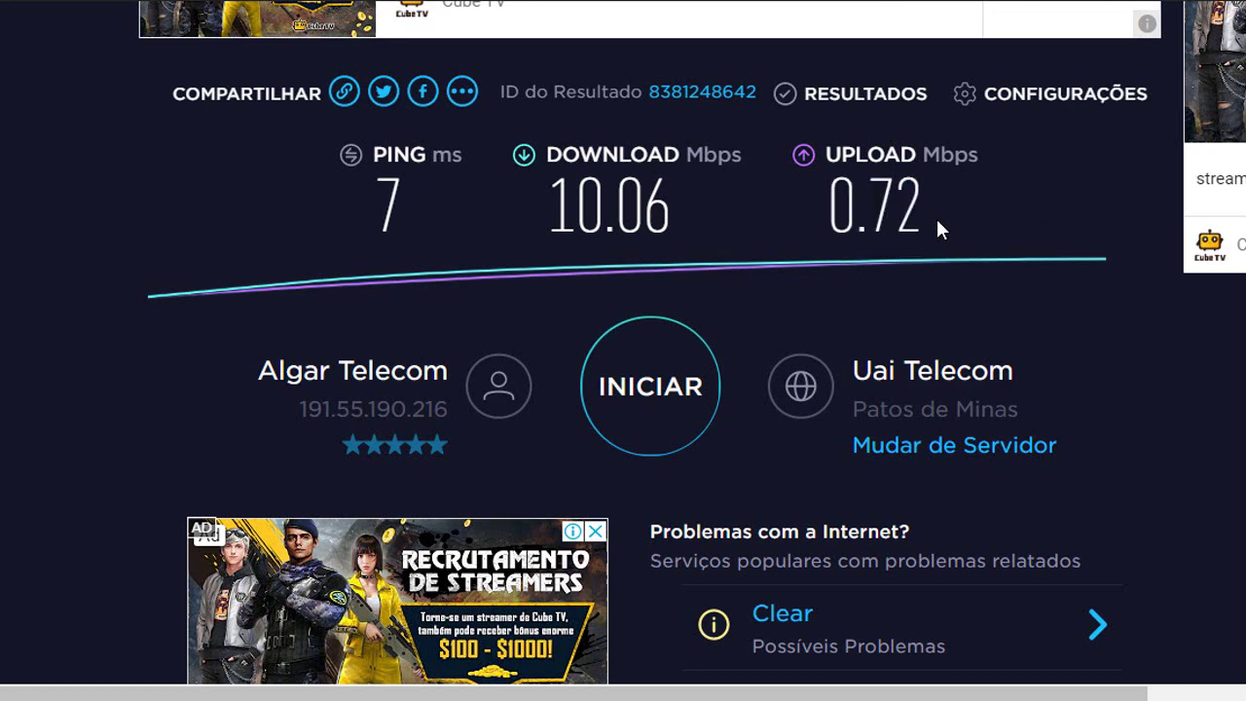
left_click_drag(826, 202, 856, 207)
left_click(982, 230)
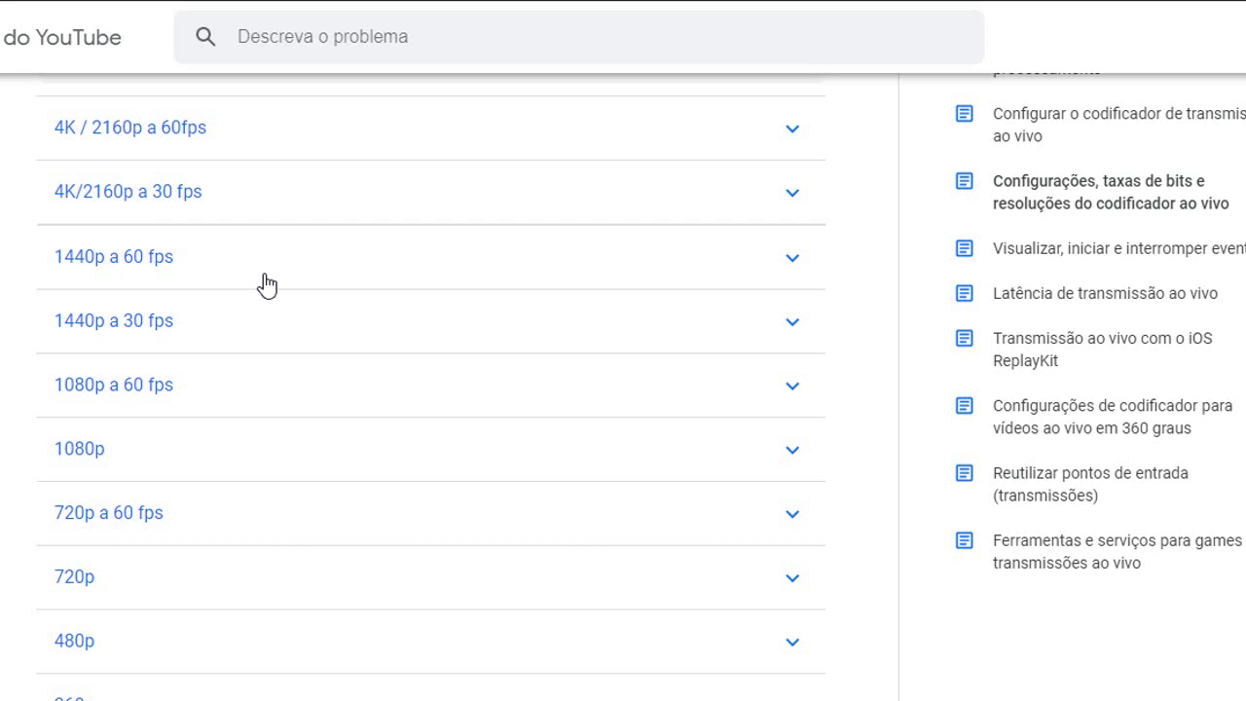
Expand the 240p entry in YouTube's live encoder recommendations and read its resolution and video bitrate range.
scroll(267, 284, "down", 3)
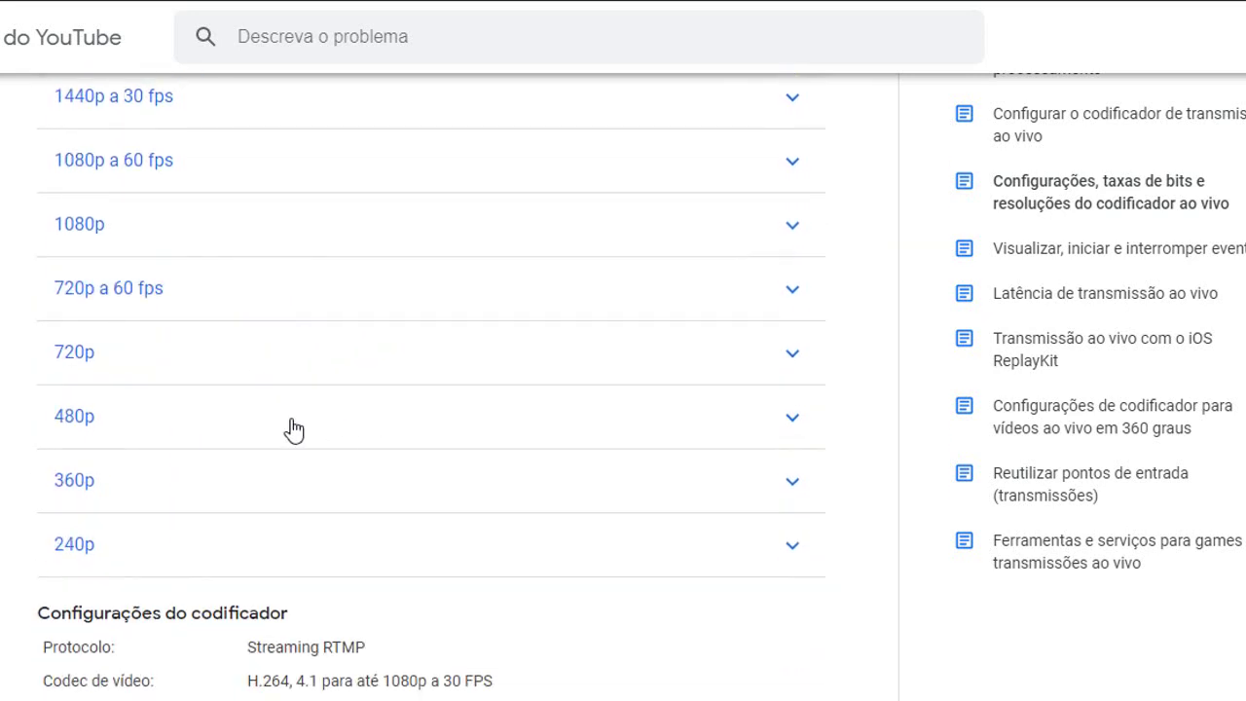
scroll(512, 439, "up", 1)
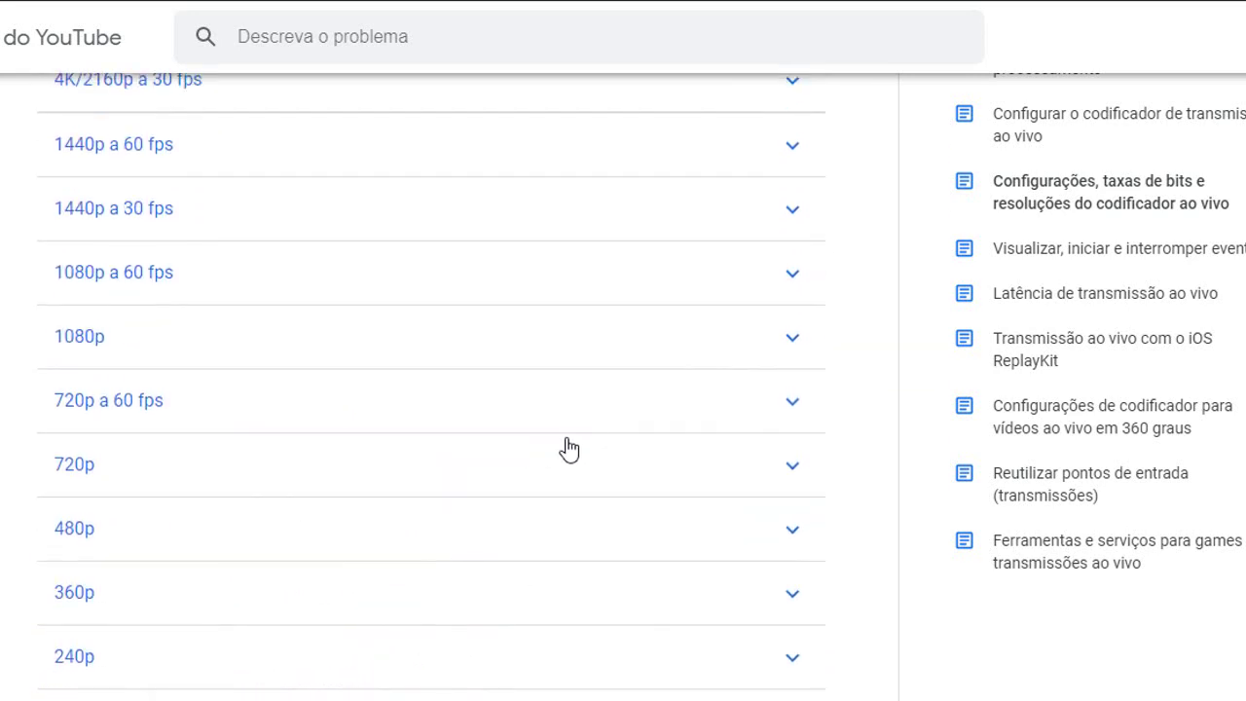
scroll(567, 448, "down", 1)
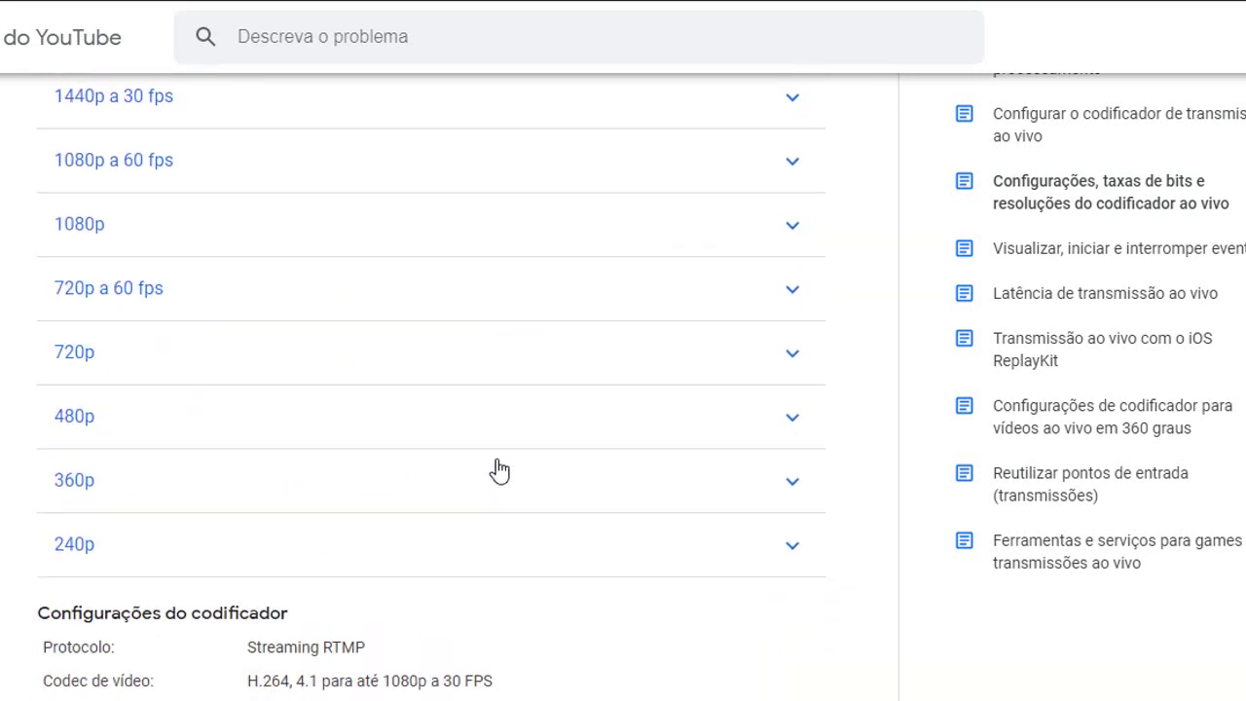
left_click(230, 556)
scroll(273, 548, "down", 1)
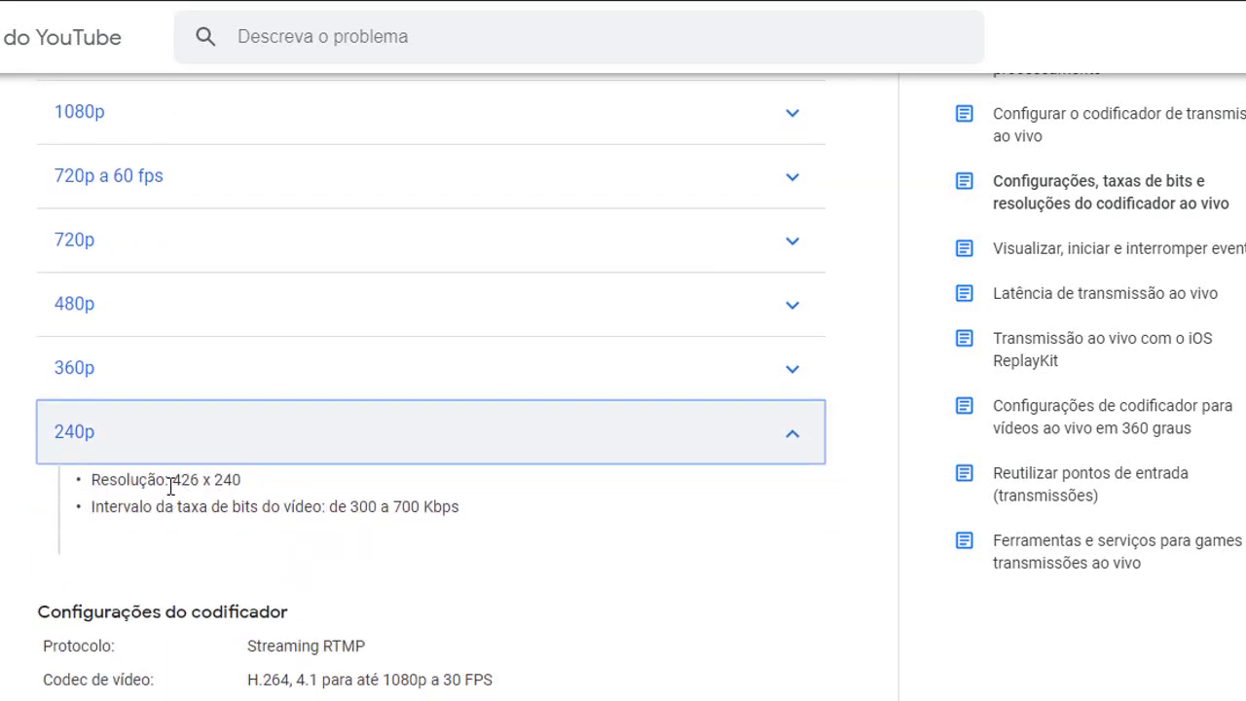
left_click_drag(171, 484, 272, 490)
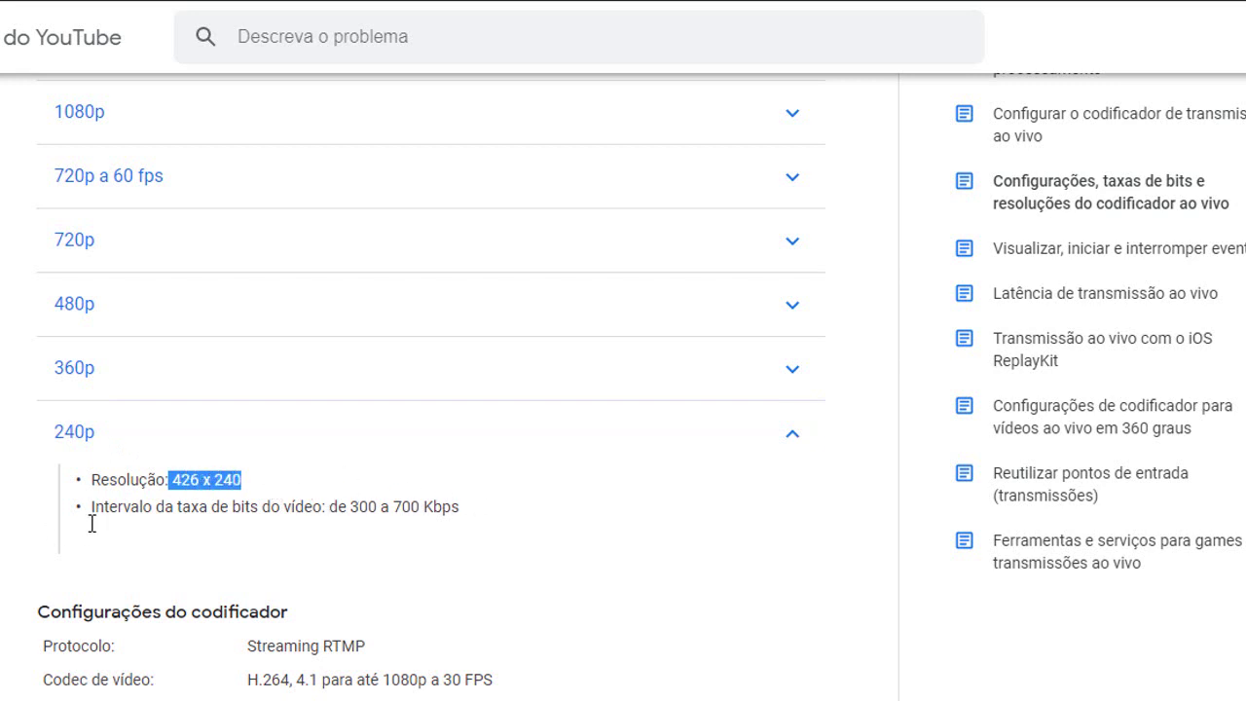
left_click_drag(352, 508, 421, 506)
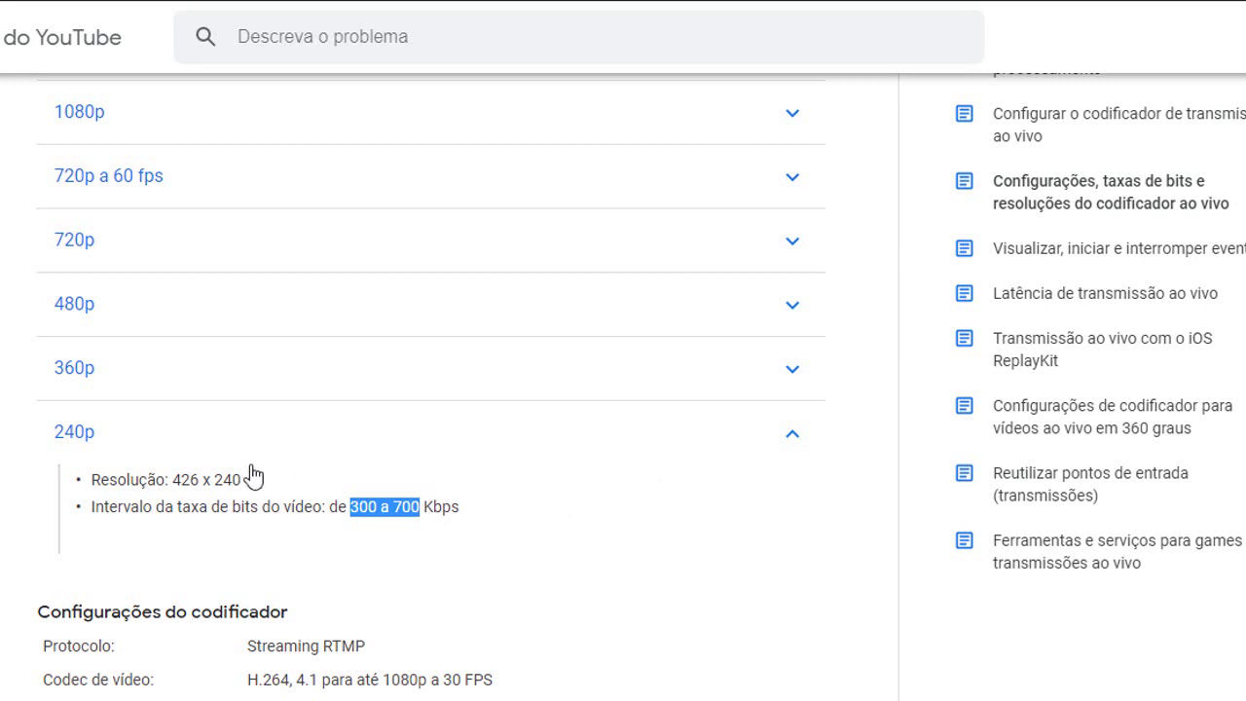
left_click_drag(169, 479, 279, 496)
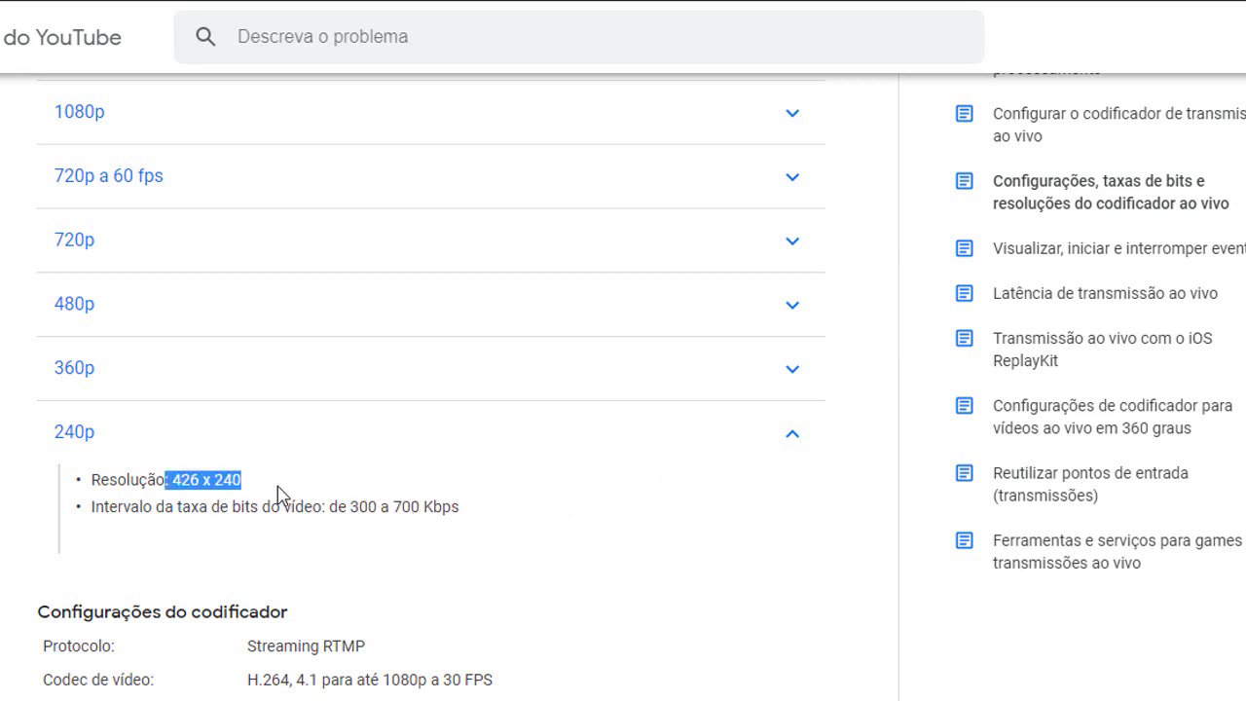
Compare YouTube's 240p resolution and bitrate range with the output rescaling and bitrate settings in OBS.
key("alt+Tab")
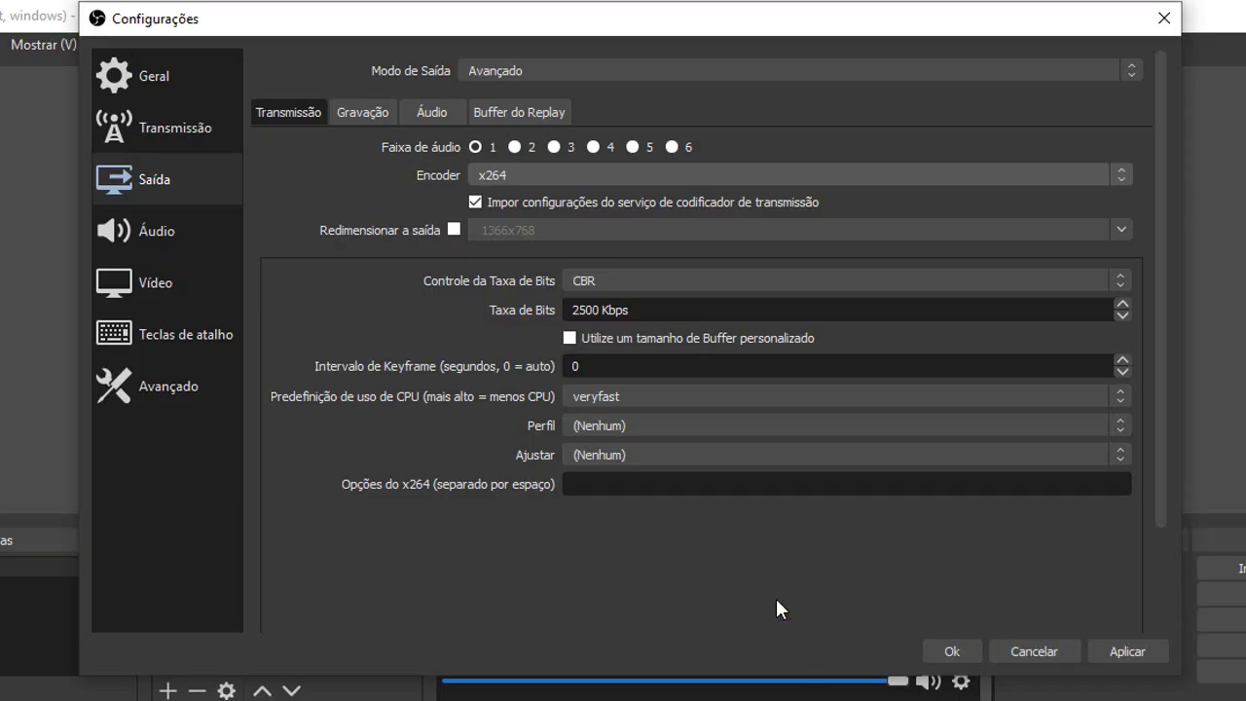
left_click(454, 230)
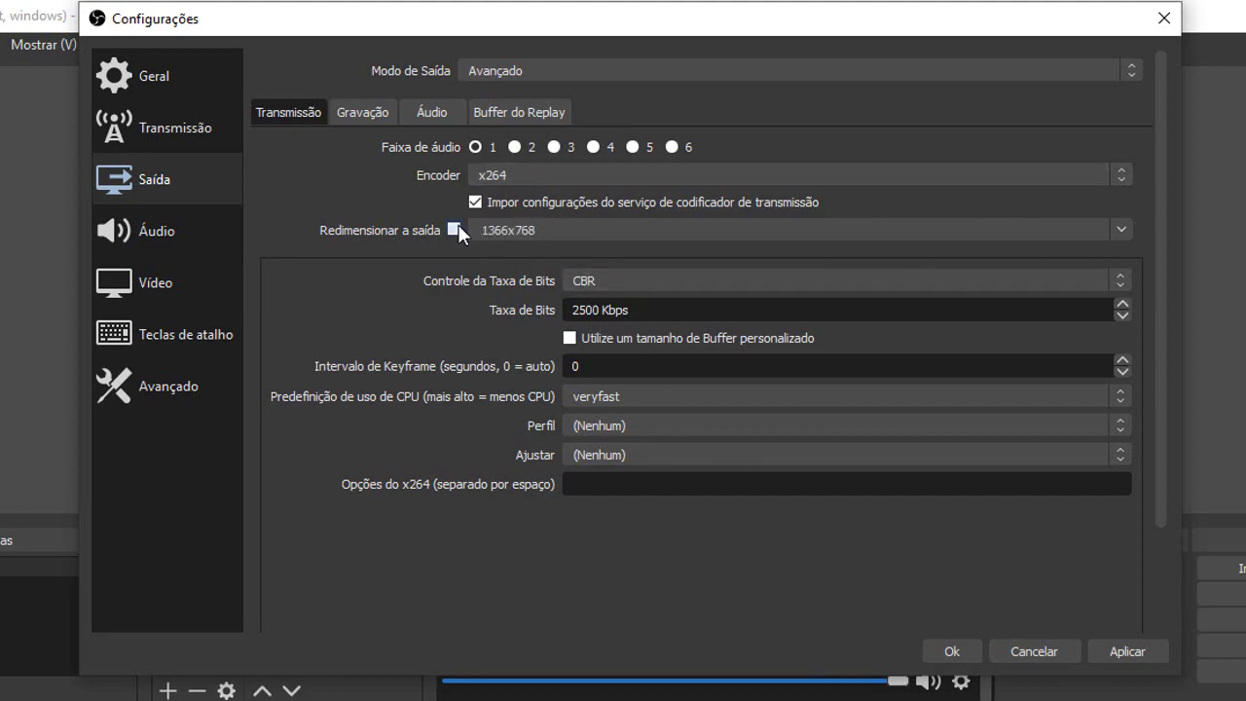
key("alt+Tab")
left_click_drag(358, 500, 444, 506)
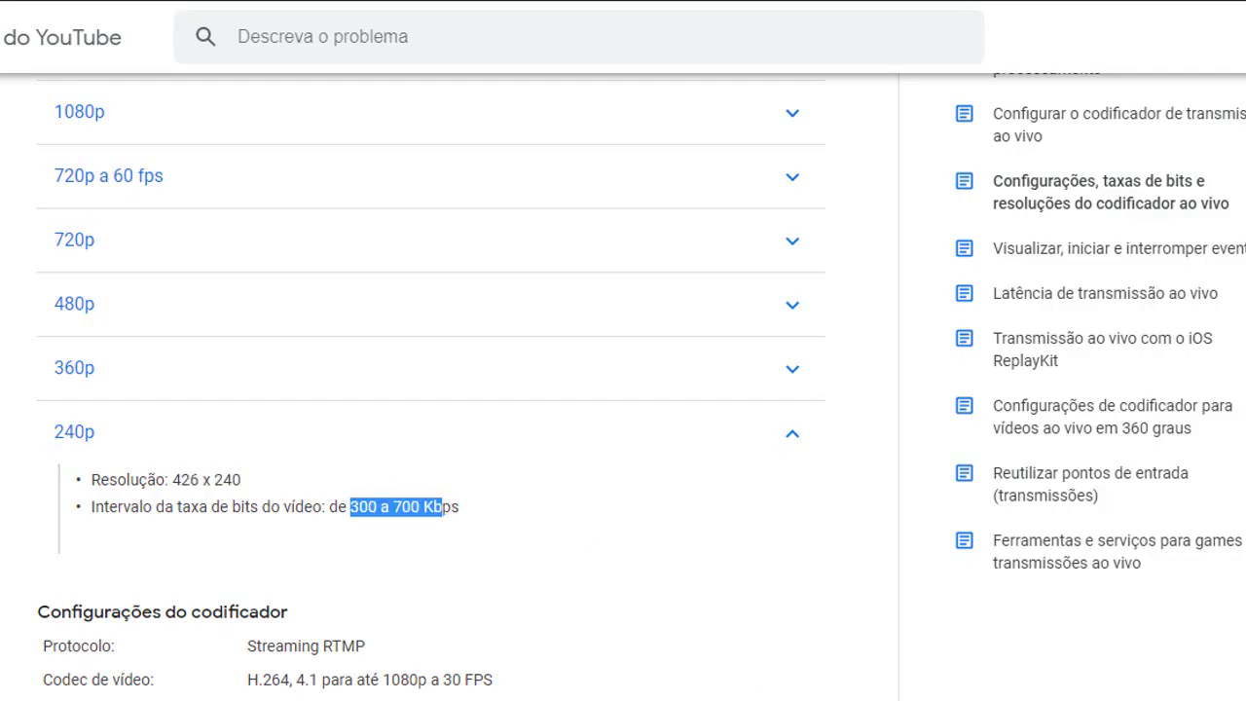
key("alt+Tab")
left_click_drag(653, 313, 570, 311)
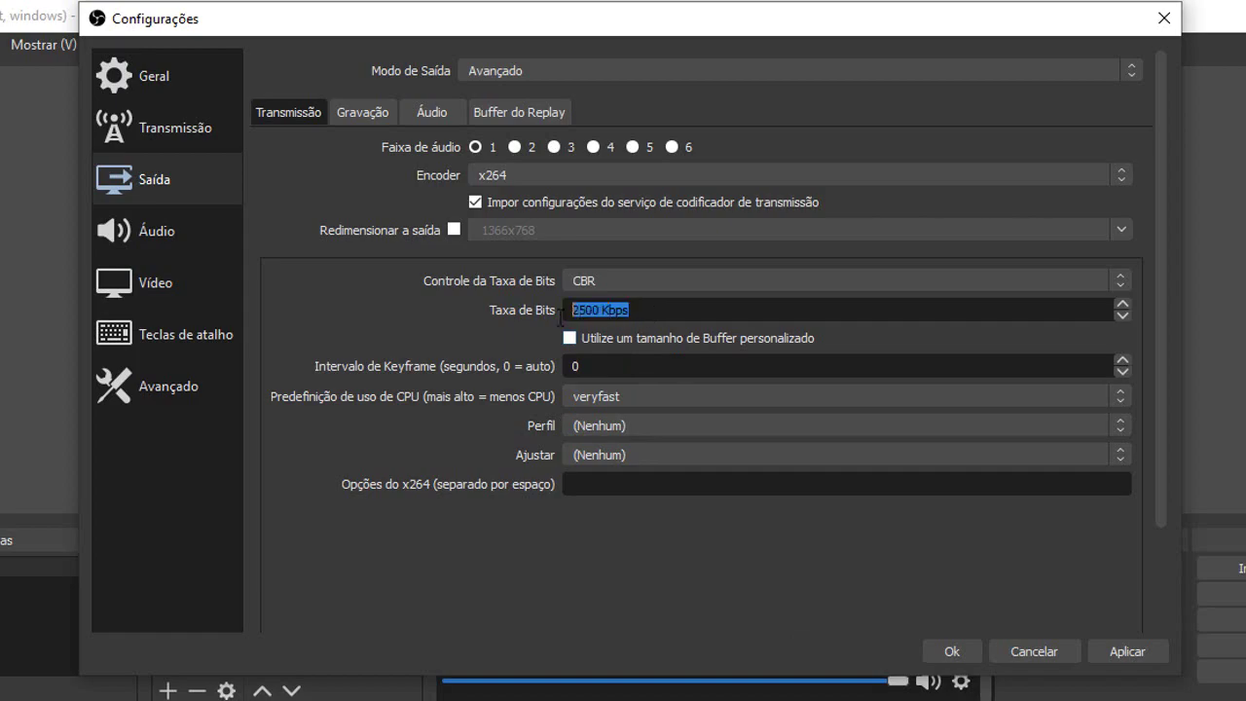
key("alt+Tab")
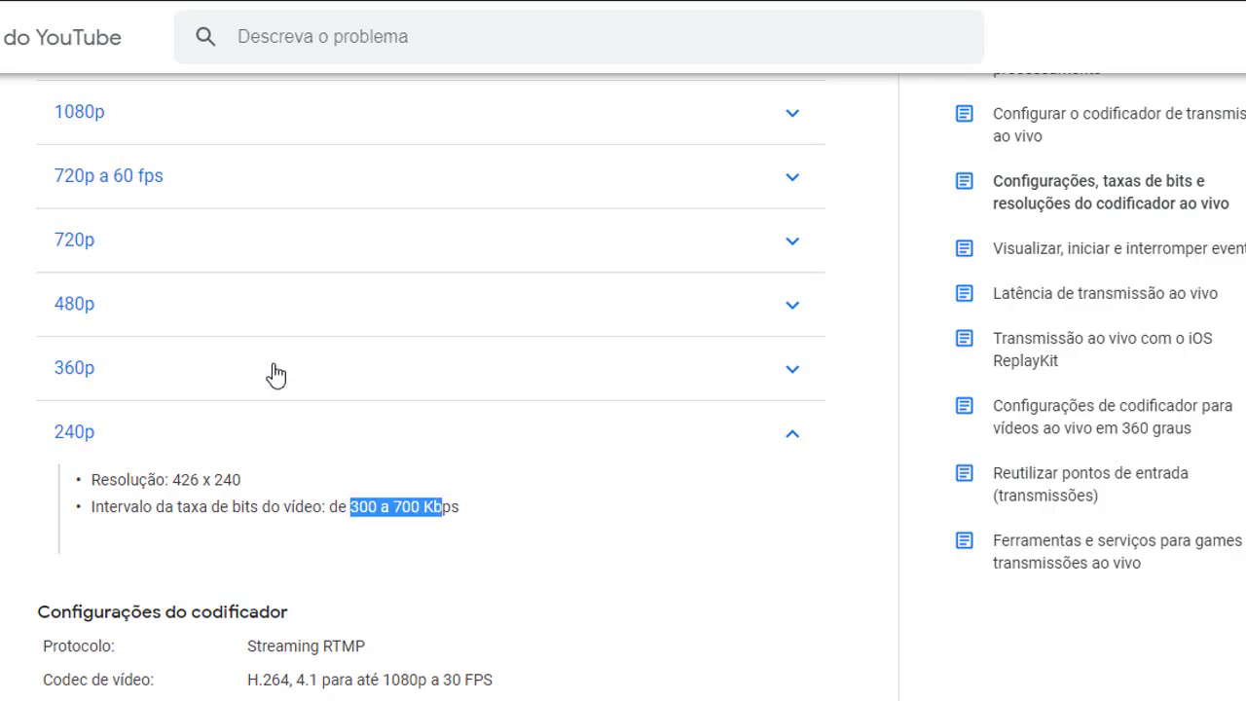
Collapse the 240p recommendations, expand the 480p entry, and read its bitrate range and resolution.
left_click(261, 381)
left_click(273, 394)
left_click(261, 446)
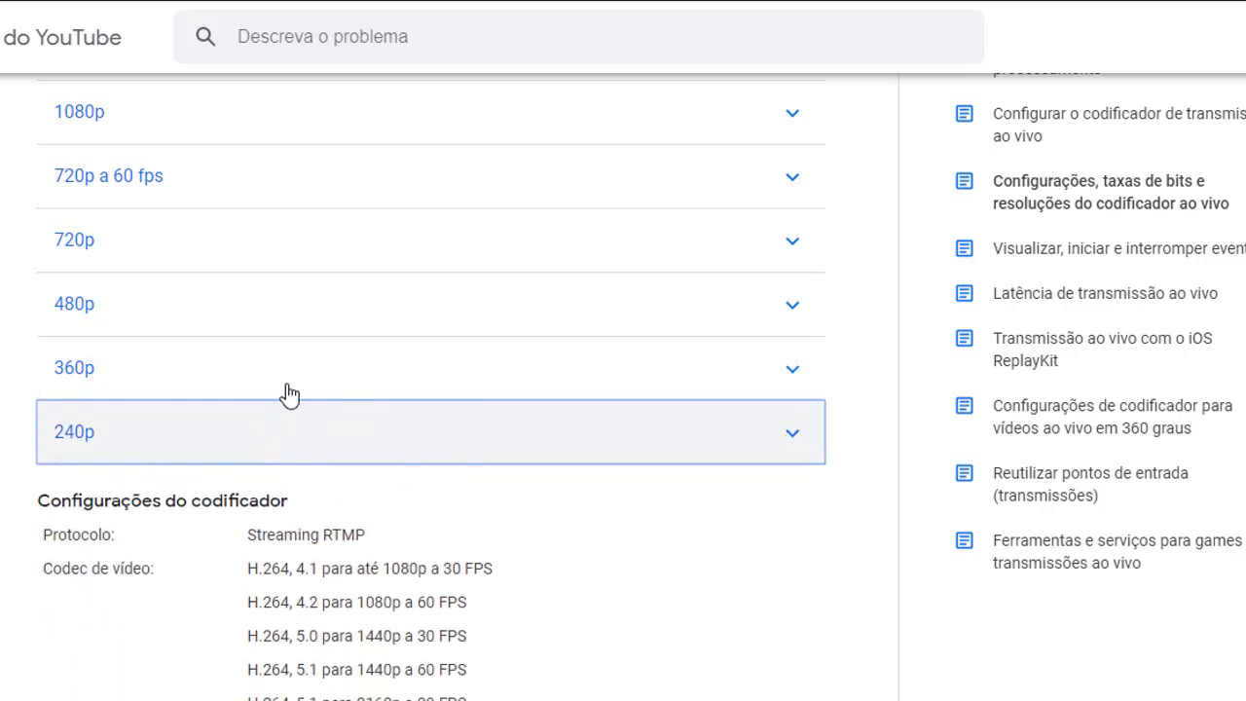
left_click(289, 390)
left_click(291, 365)
left_click(364, 306)
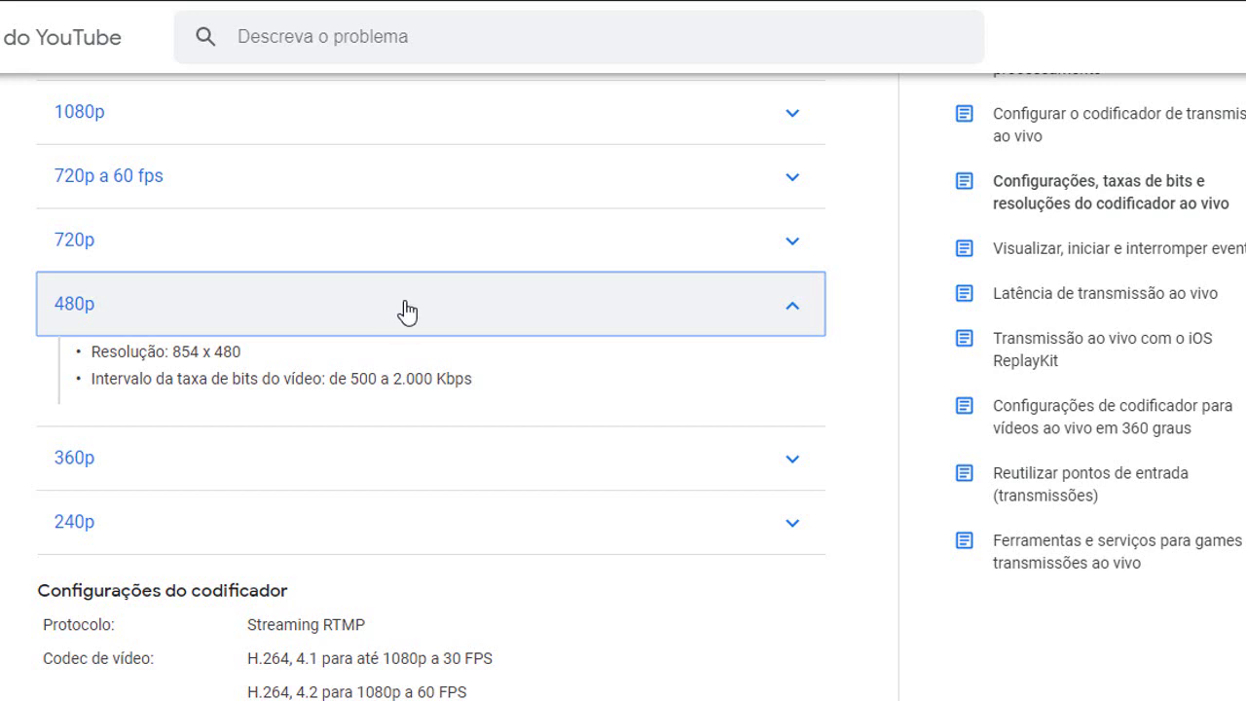
double_click(363, 377)
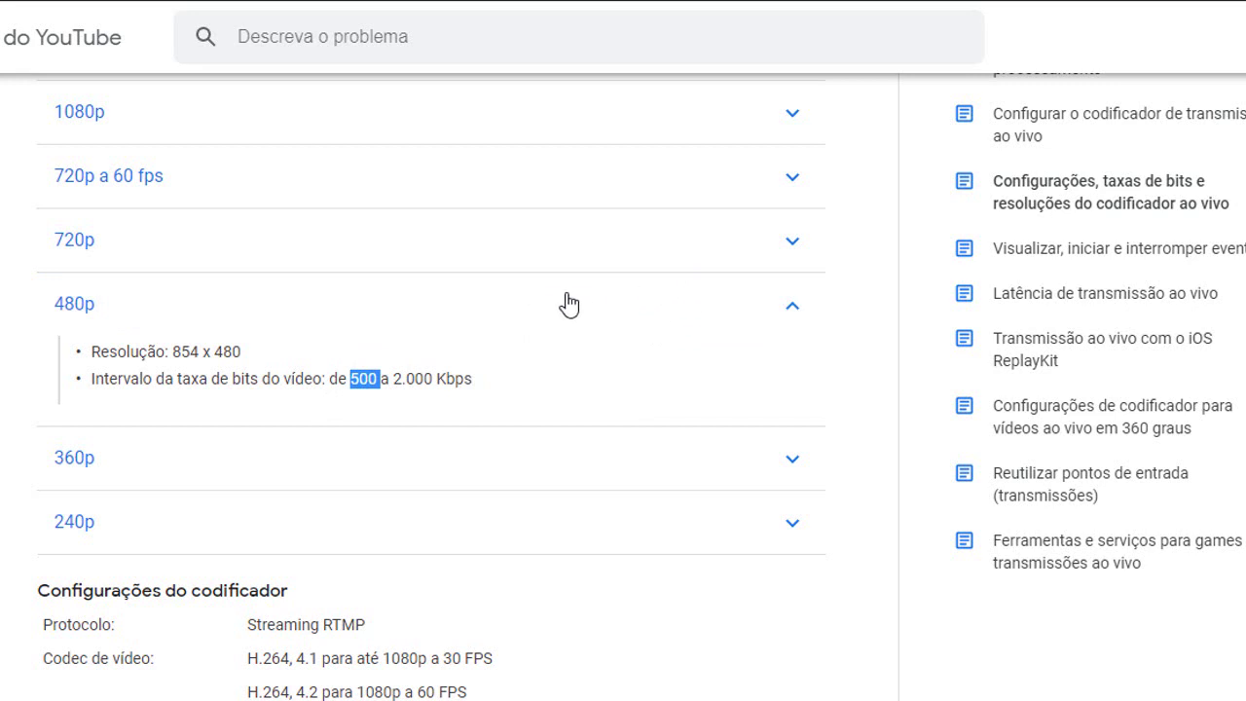
double_click(423, 378)
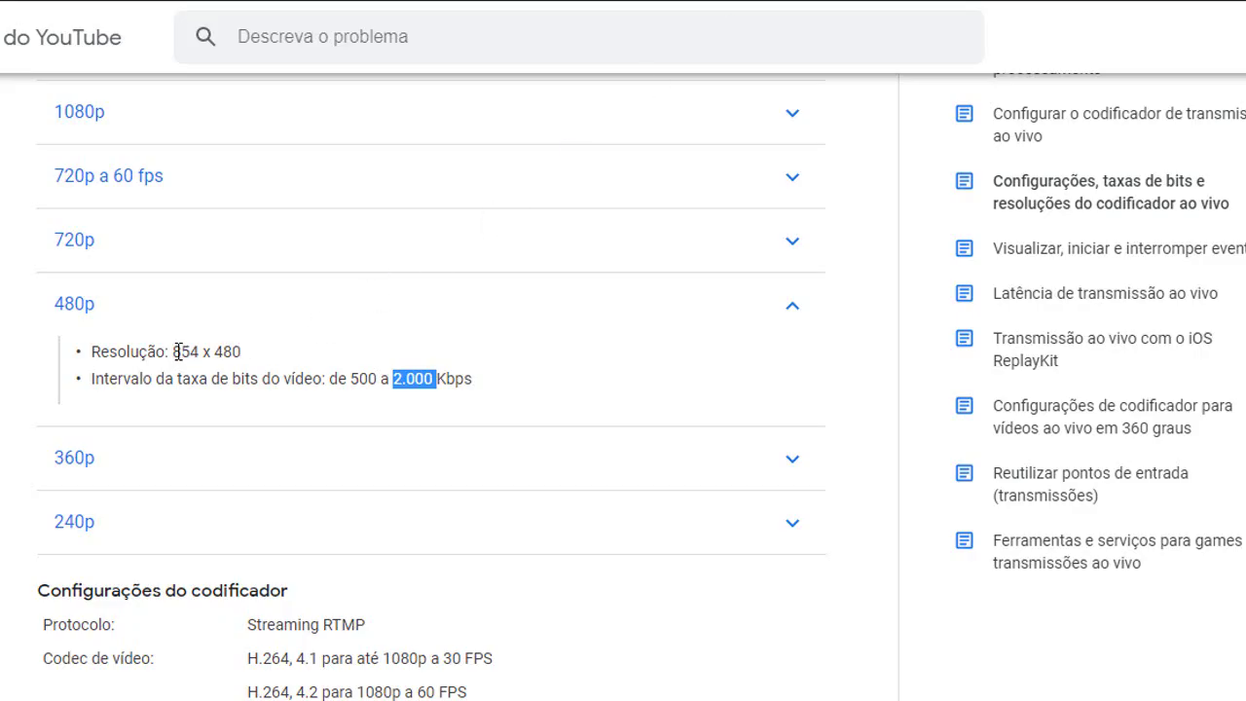
left_click_drag(178, 350, 306, 353)
left_click(190, 351)
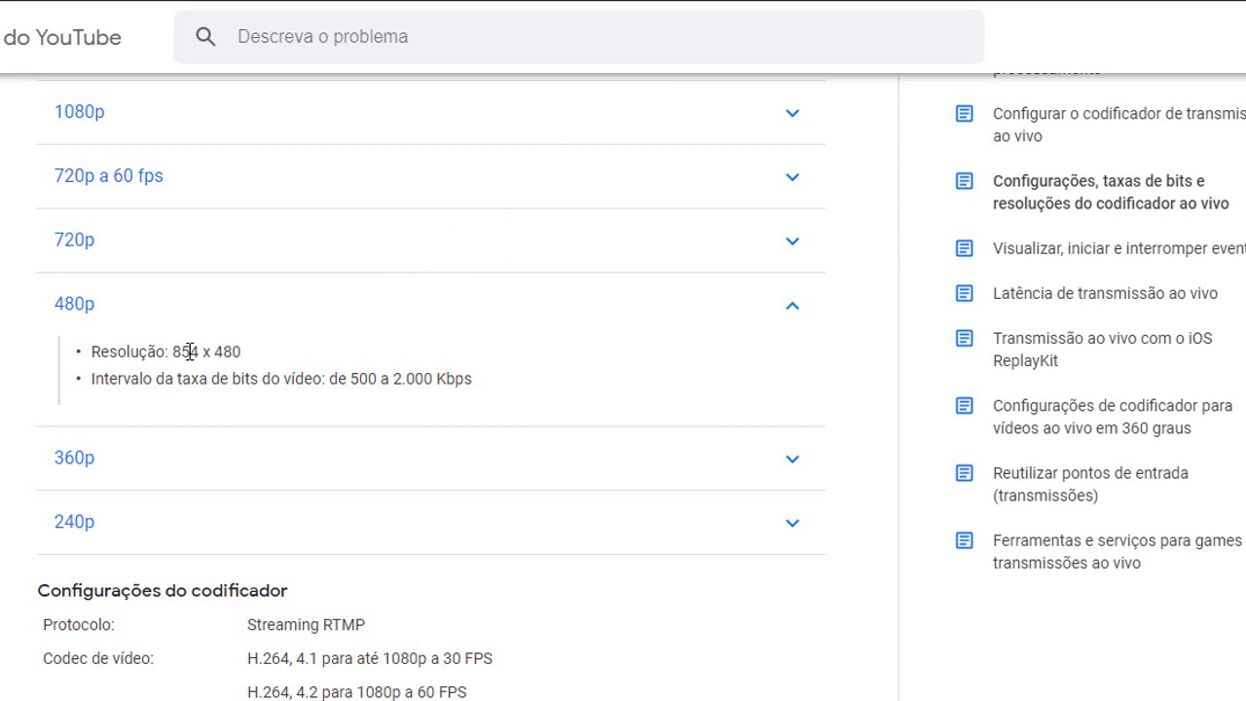
mouse_move(173, 351)
left_mouse_down()
mouse_move(244, 355)
mouse_move(171, 354)
left_mouse_up()
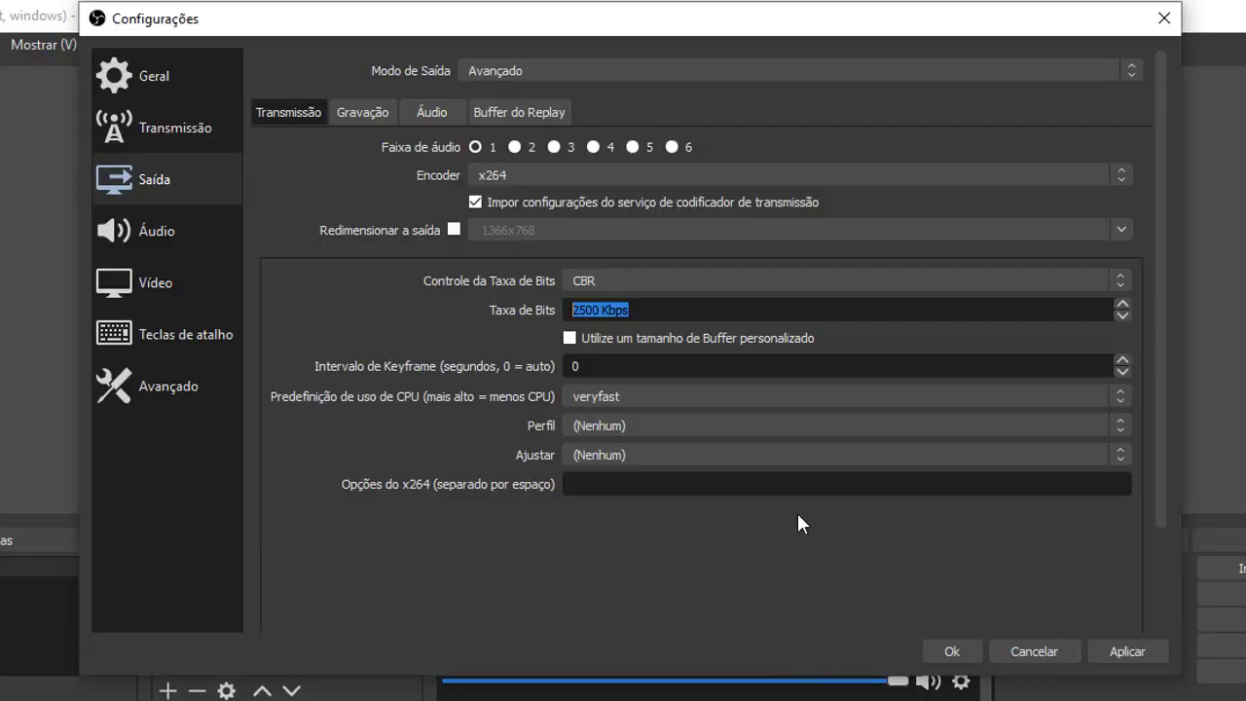
In OBS, enable rescaling of the streaming output at 854x480.
left_click(454, 230)
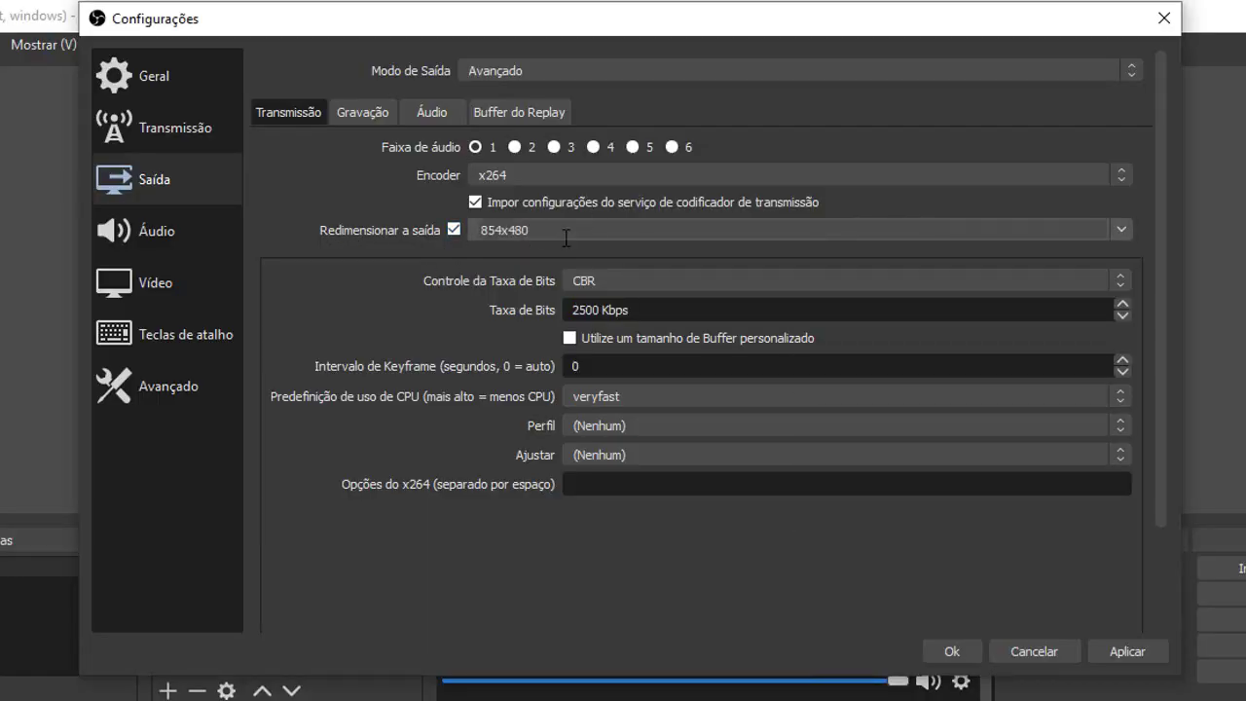
left_click_drag(545, 234, 482, 234)
Check YouTube's 480p bitrate range again and set the OBS streaming bitrate to 500 Kbps.
left_click(650, 314)
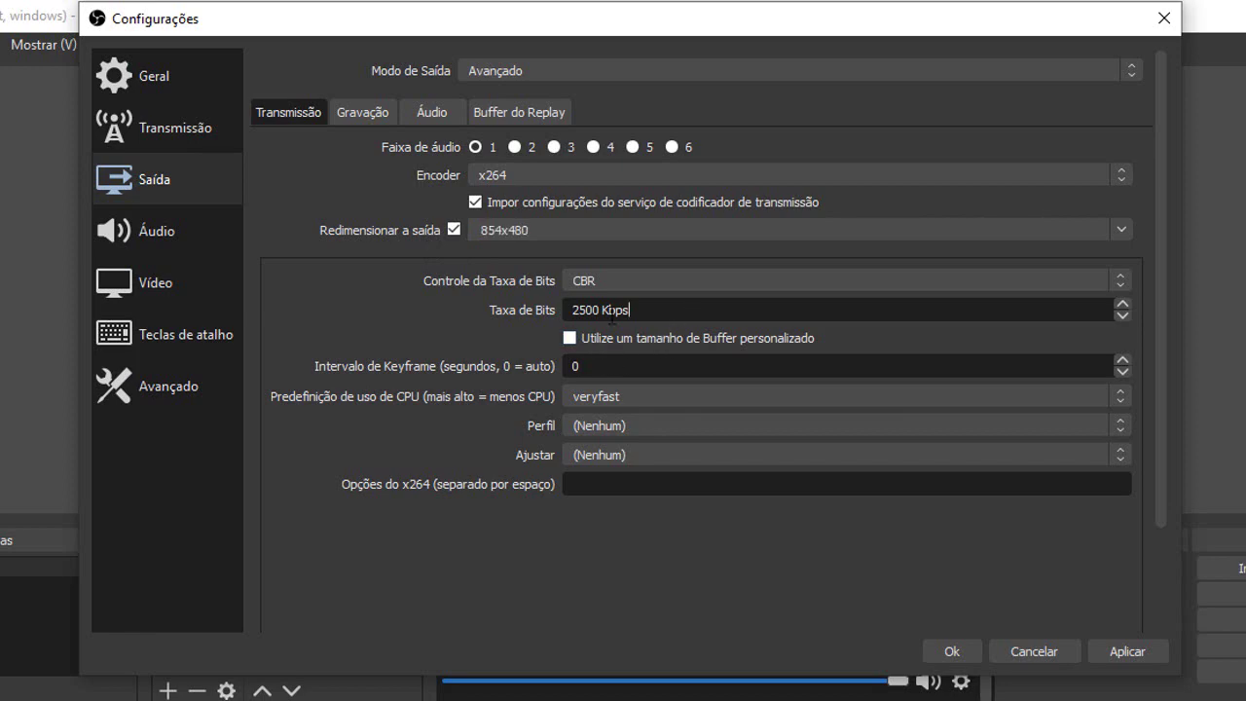
key("alt+Tab")
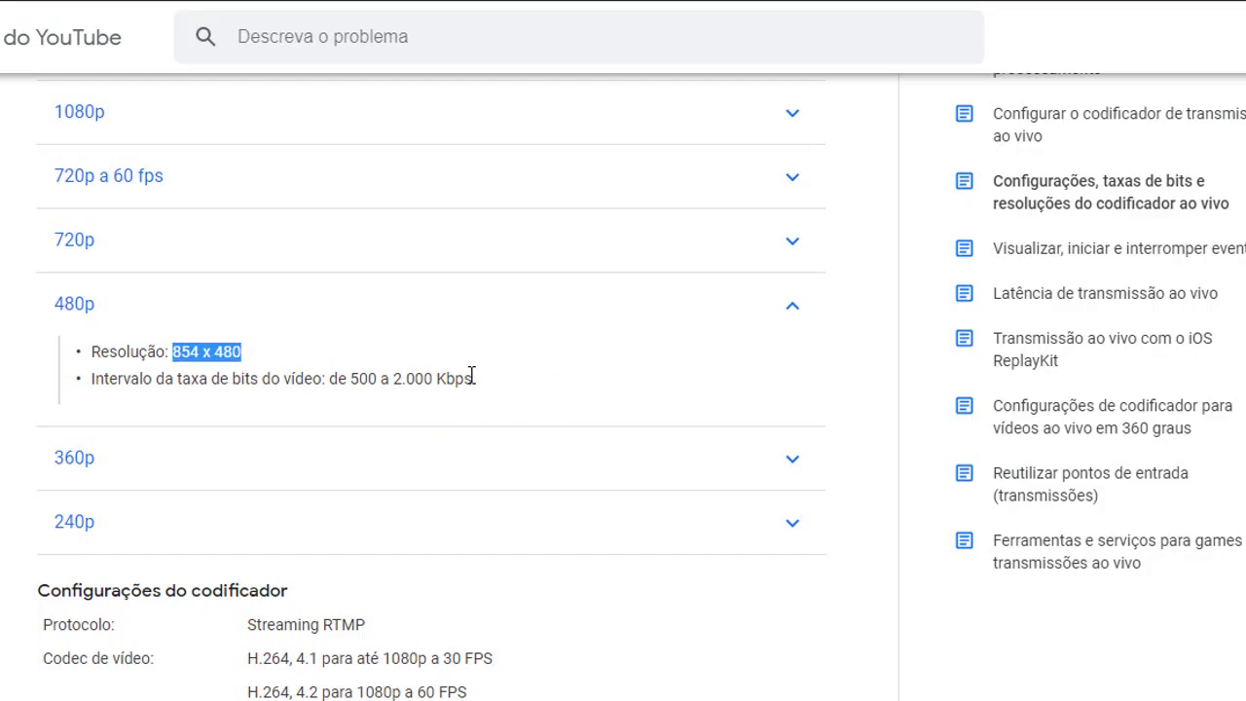
left_click_drag(472, 379, 361, 388)
left_click(364, 395)
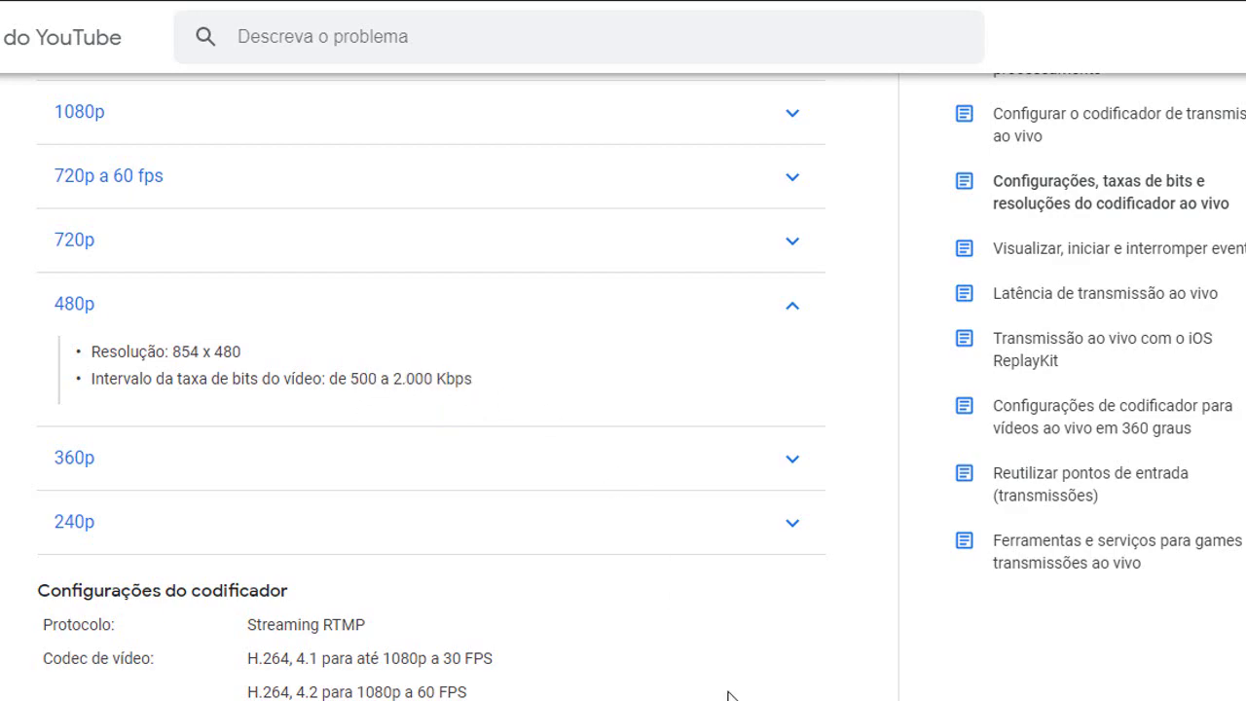
key("alt+Tab")
key("Left")
key("Left")
key("Left")
key("Left")
key("Left")
key("Left")
key("Left")
key("Left")
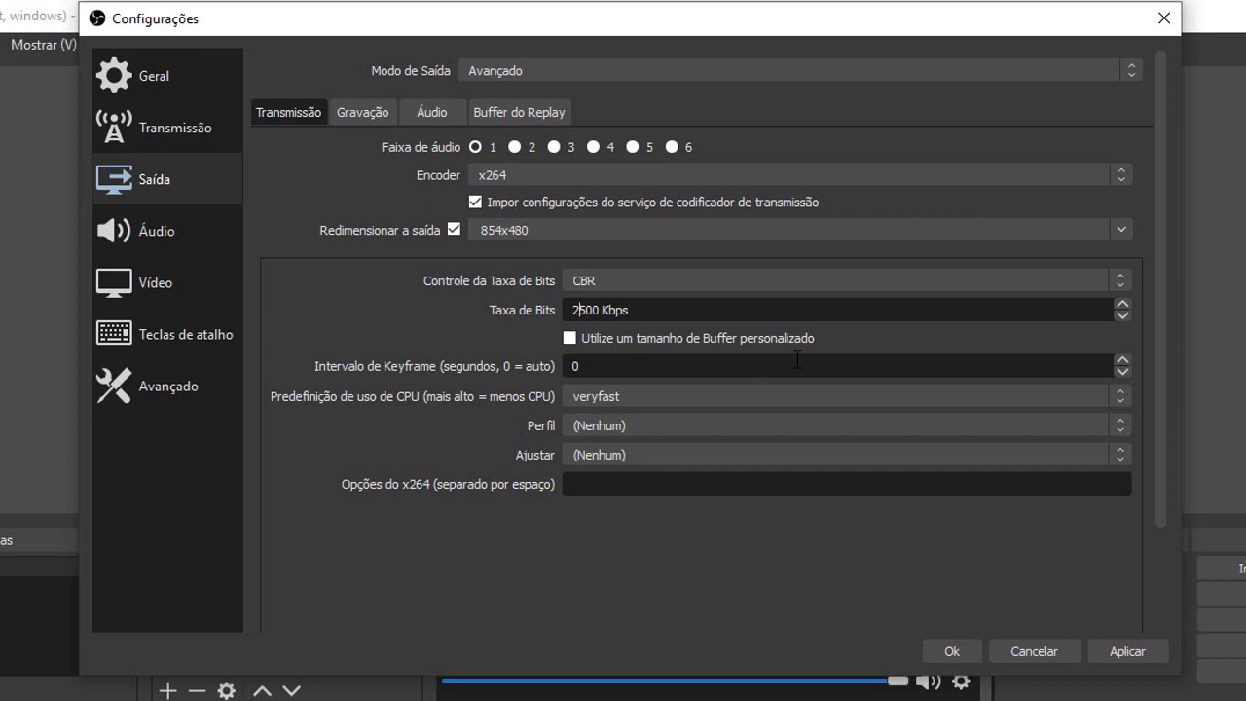
key("BackSpace")
key("ctrl+a")
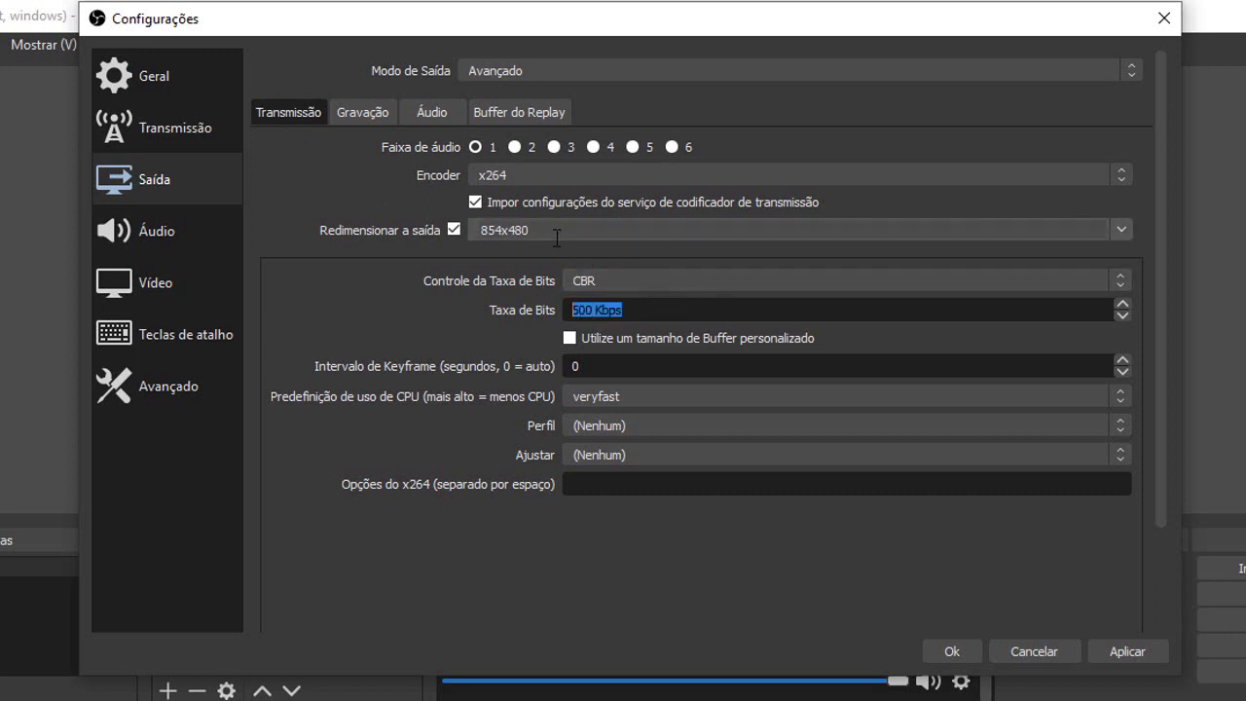
Keep the rescaled output at 854x480 and set the x264 CPU usage preset to superfast.
key("shift+Tab")
key("shift+Tab")
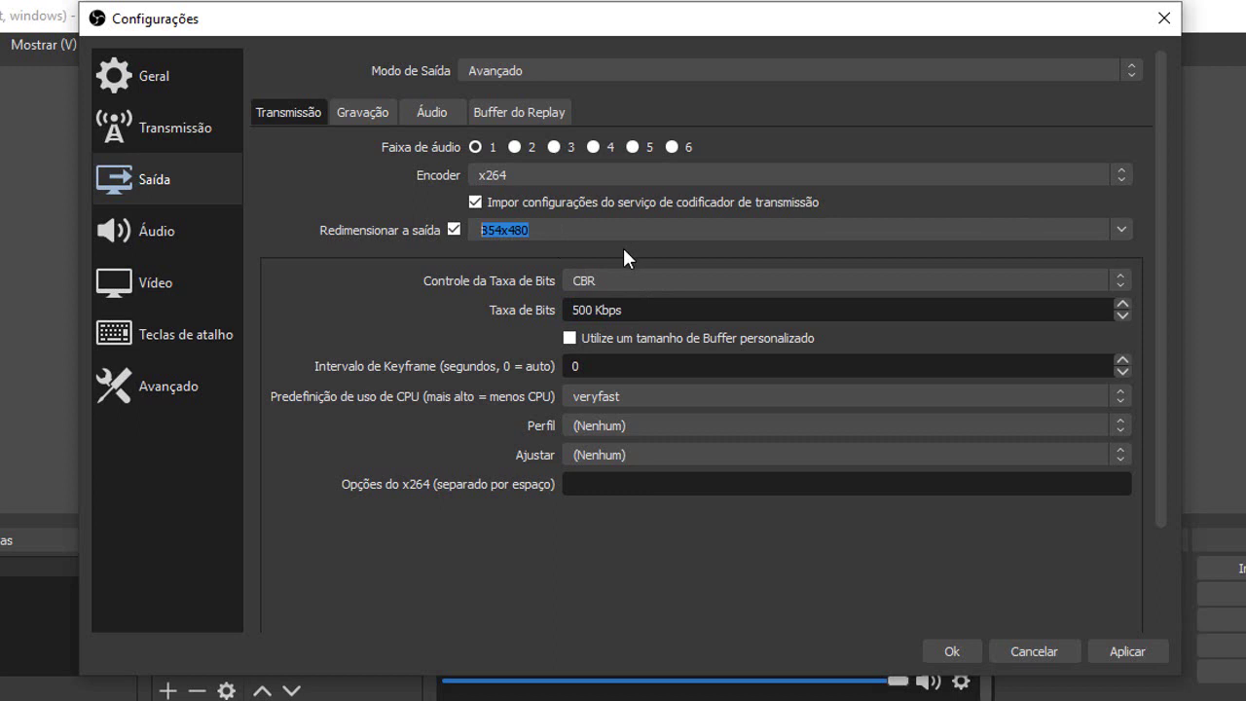
left_click(561, 234)
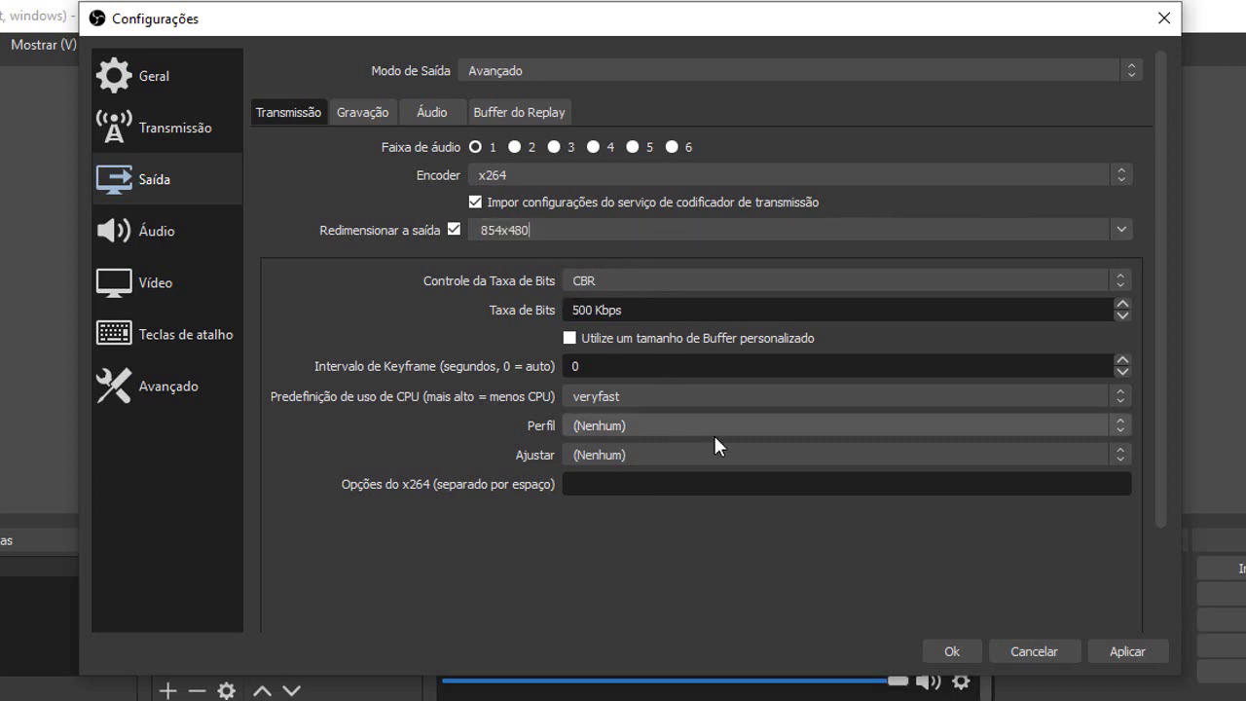
left_click(617, 398)
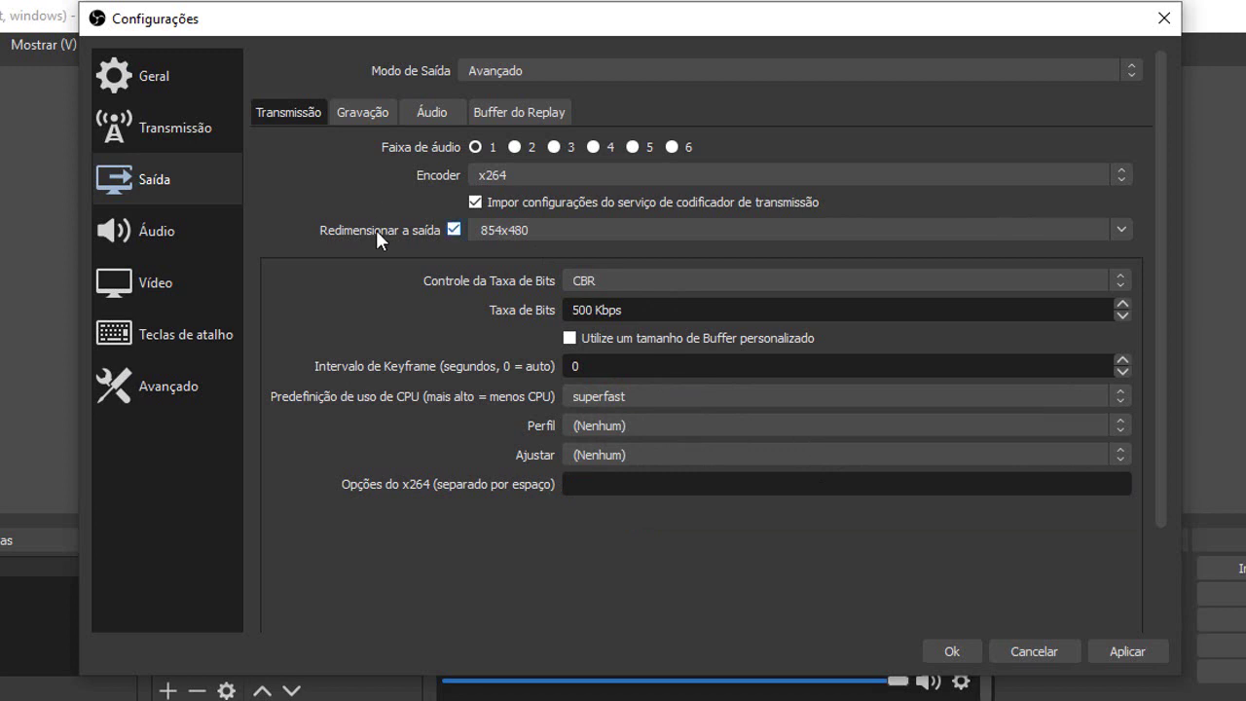
In the audio settings, review the desktop audio devices and set the Mic/Auxiliary device to Microfone (Dispositivo de High Definition Audio).
left_click(191, 224)
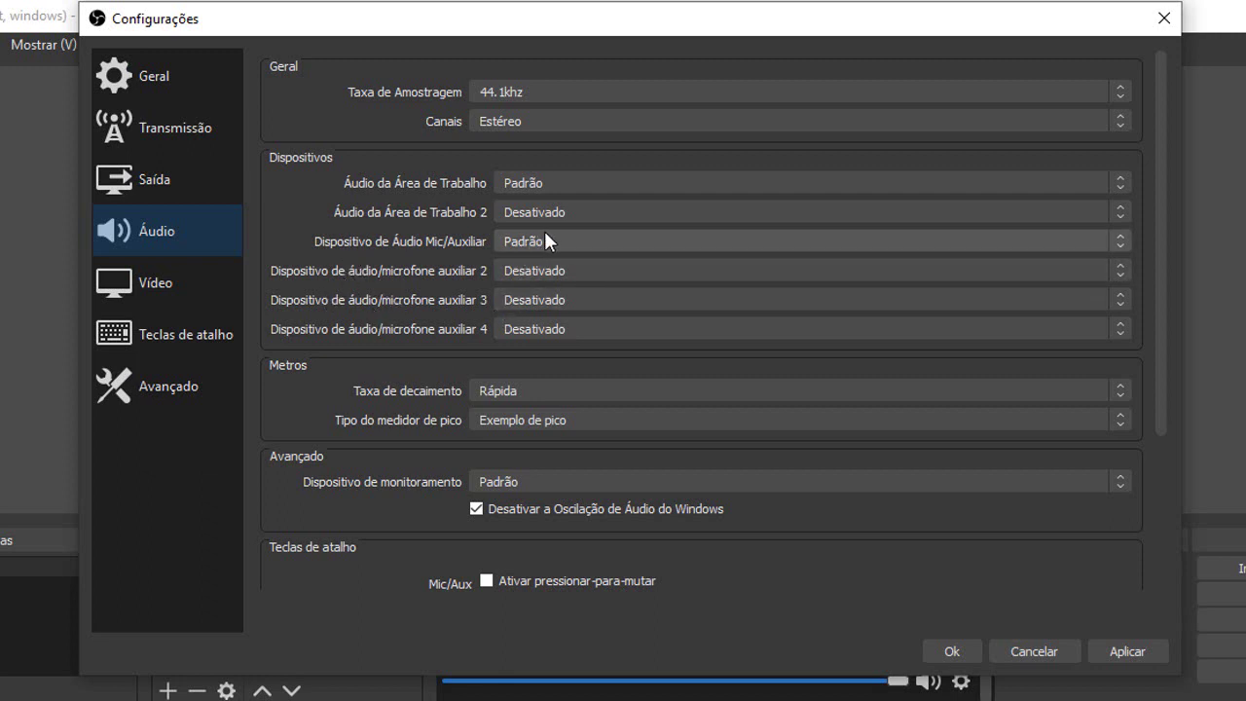
left_click(580, 180)
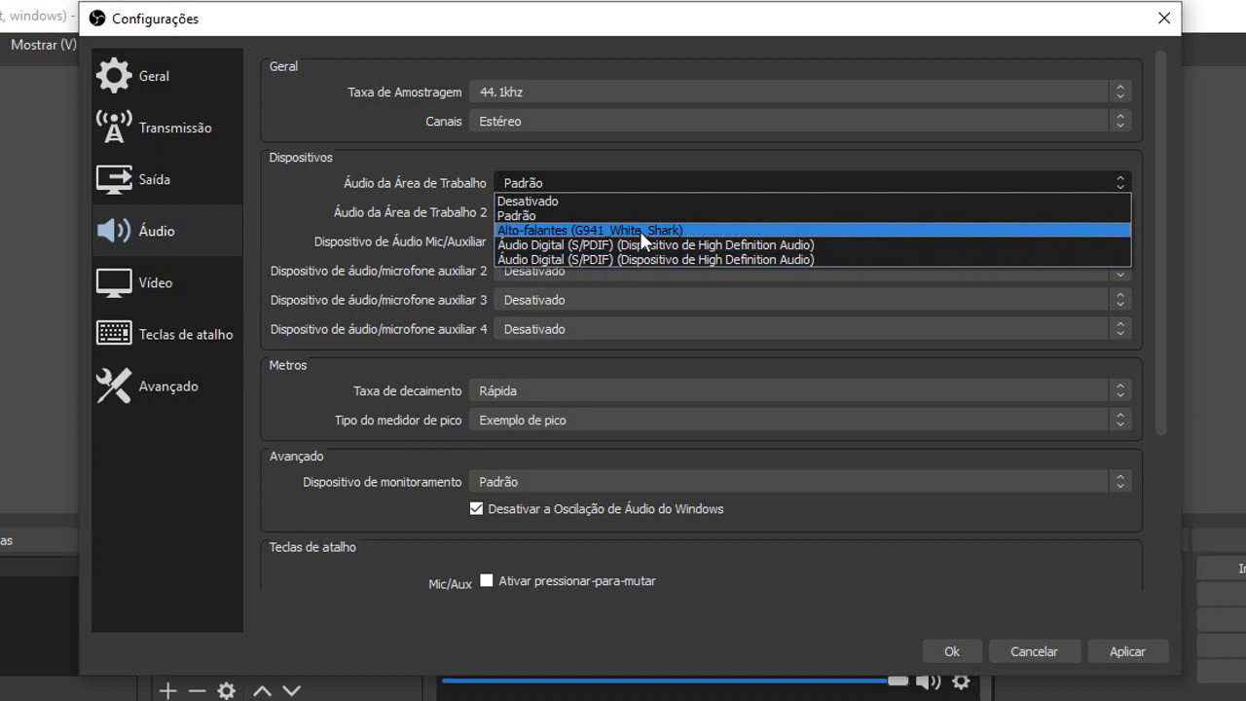
left_click(334, 124)
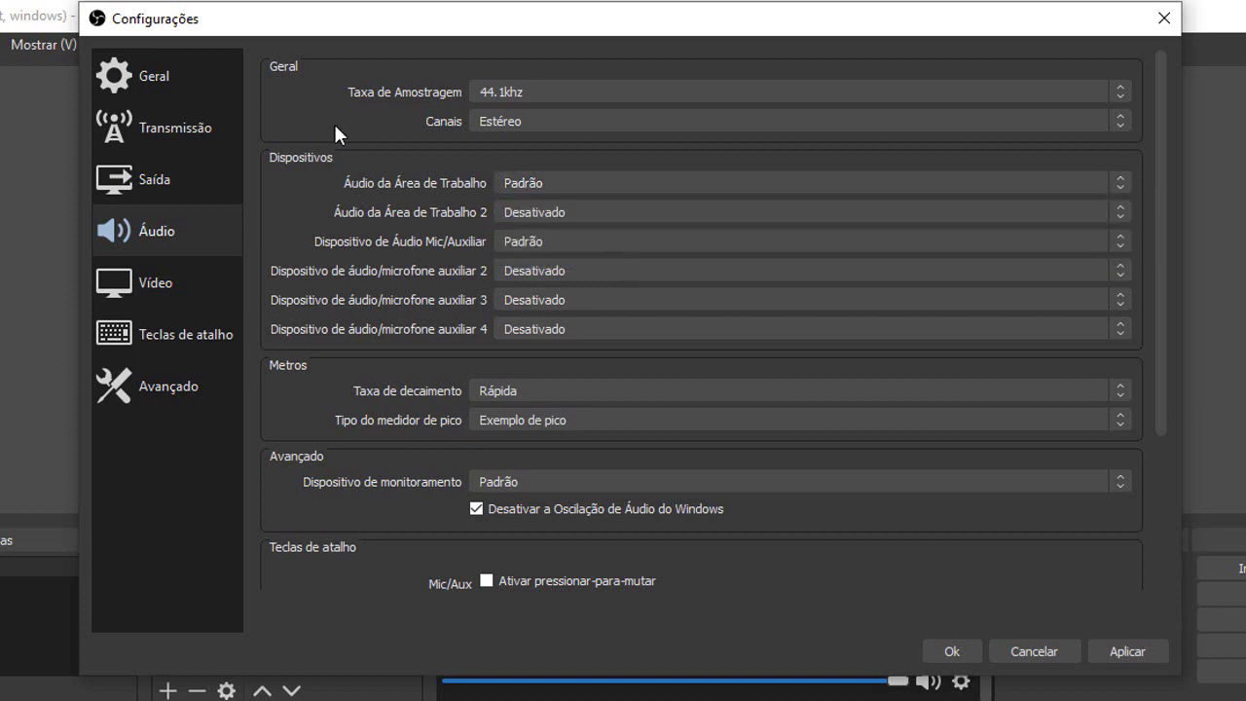
left_click(579, 241)
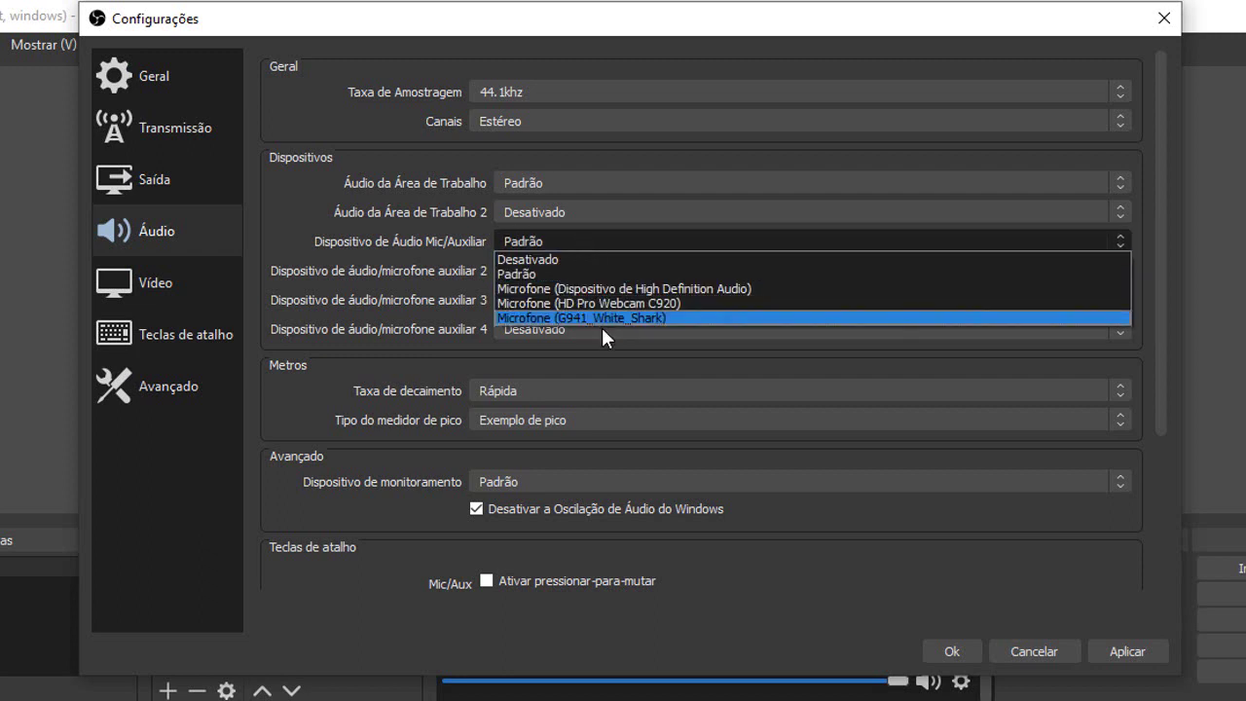
left_click(758, 289)
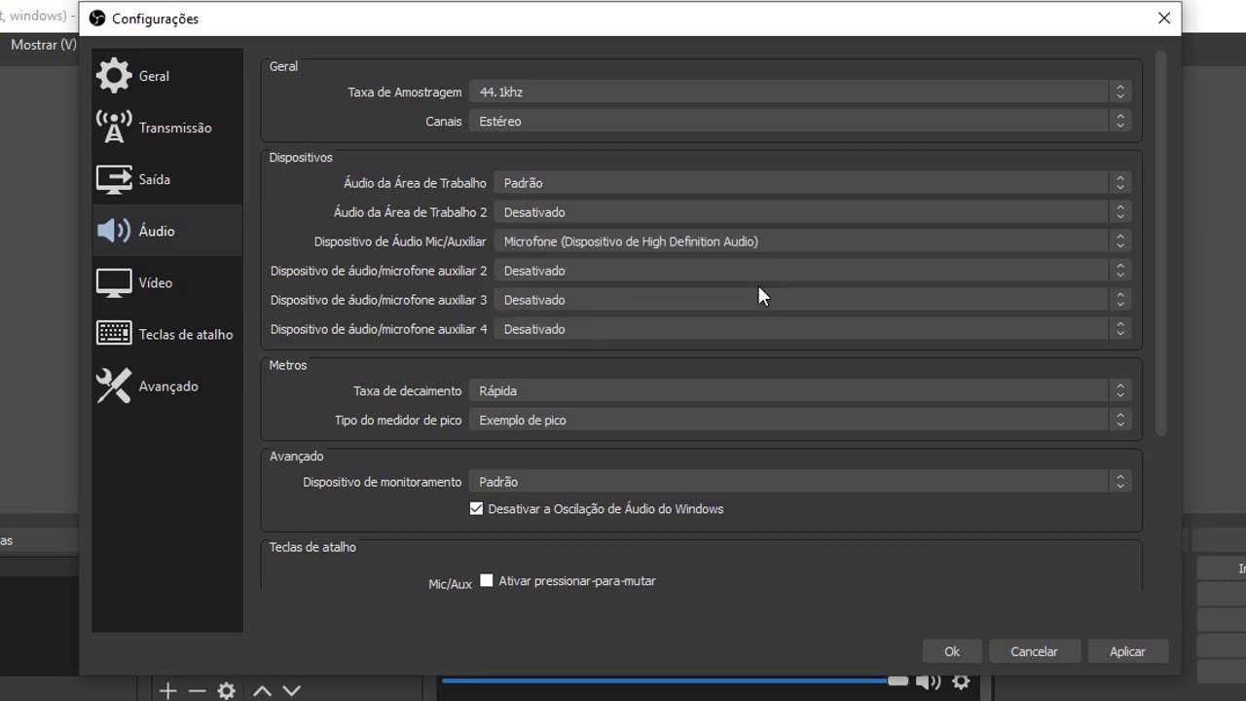
Set the Mic/Auxiliary device to Microfone (G941_White_Shark) and the base (canvas) video resolution to 1280x720.
left_click(770, 245)
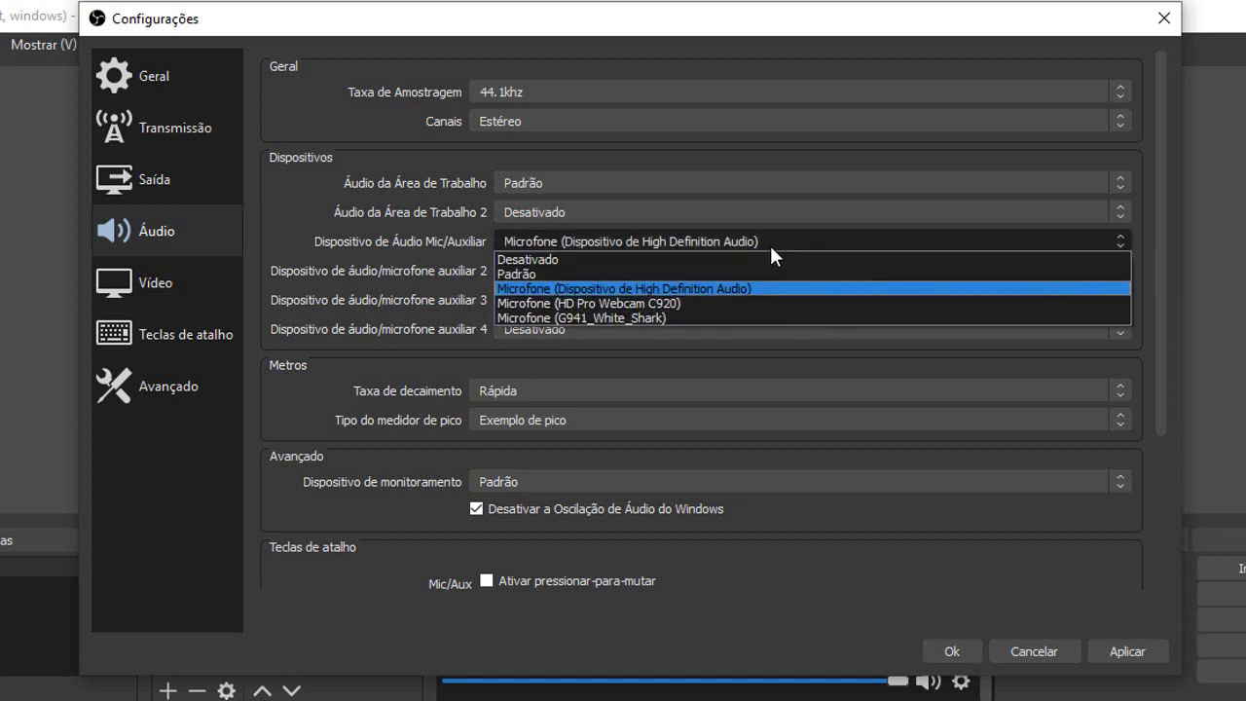
left_click(681, 318)
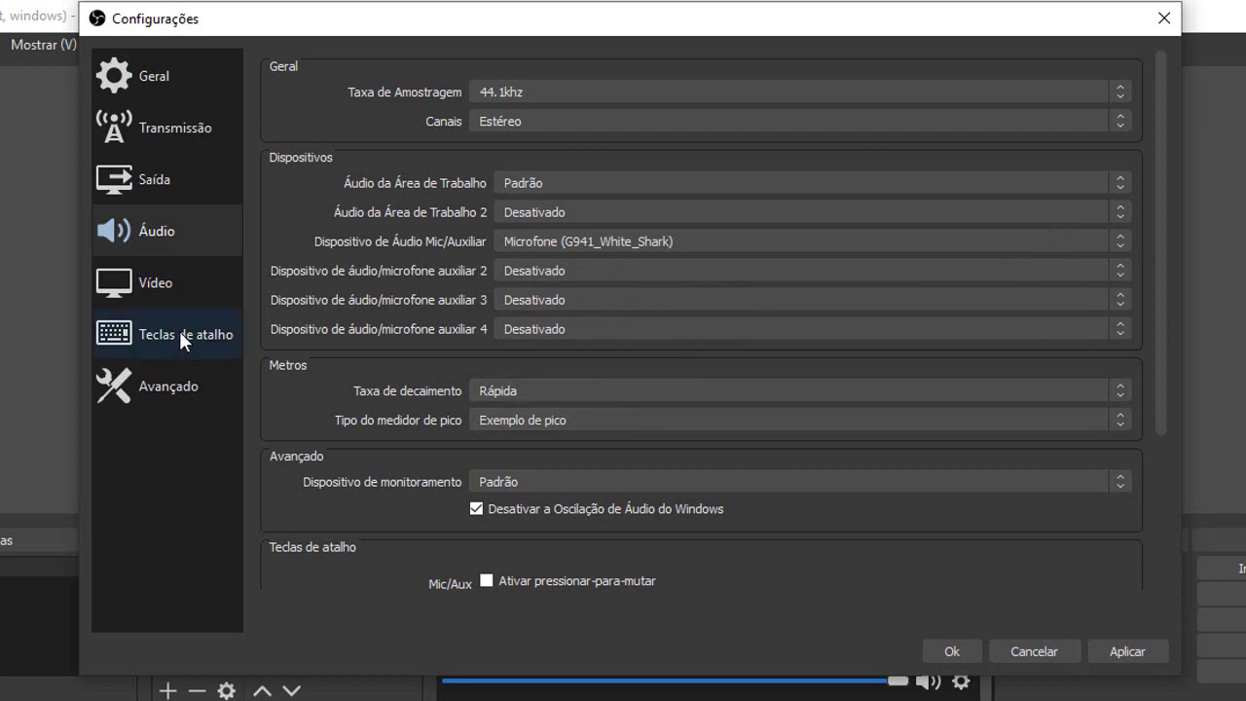
left_click(188, 287)
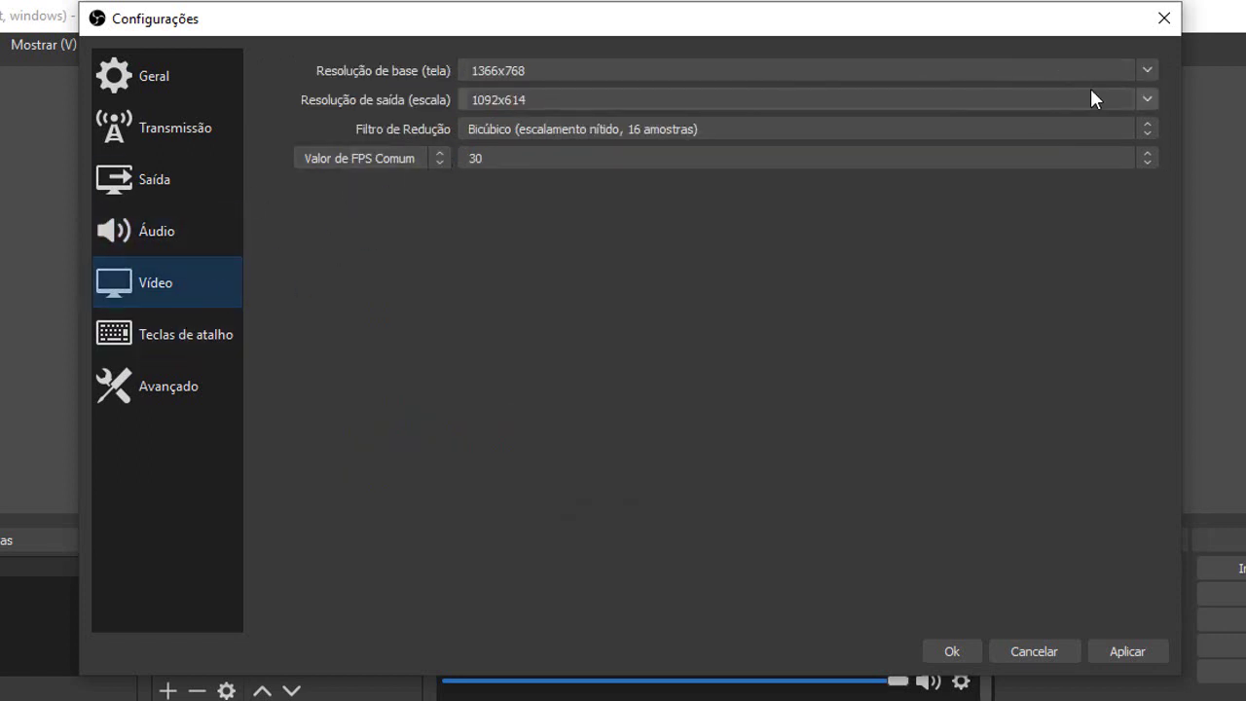
left_click(1149, 70)
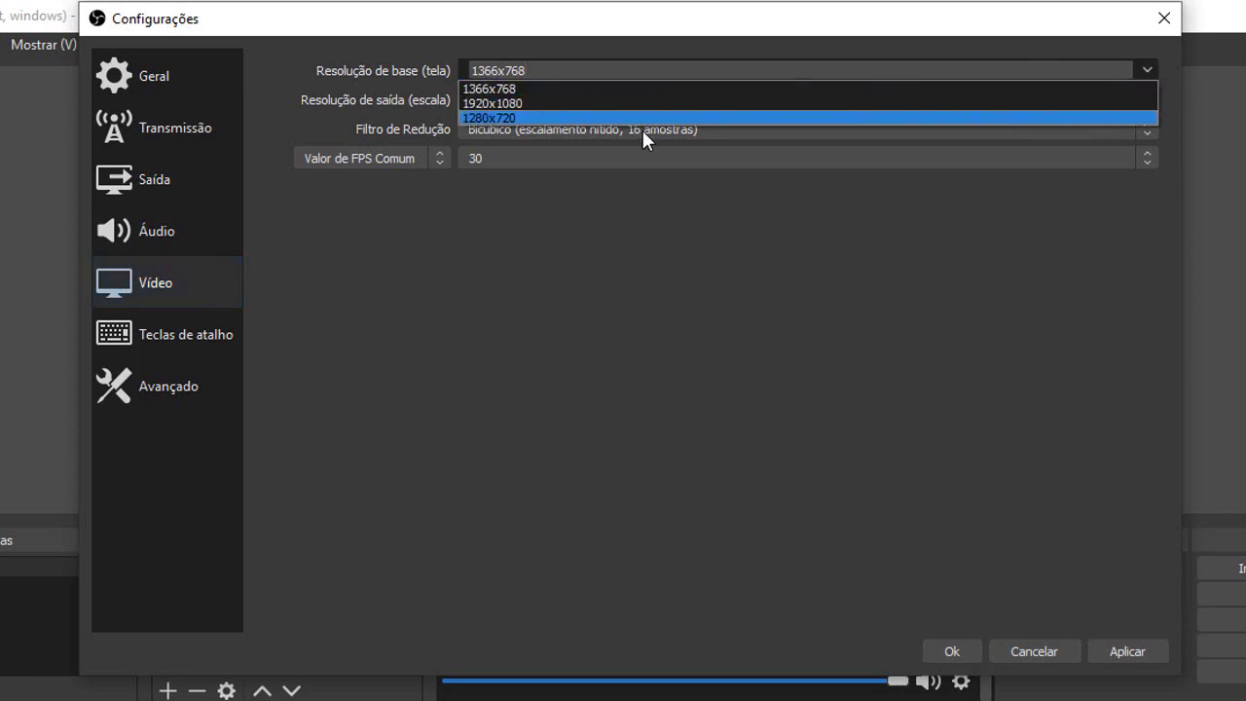
left_click(550, 117)
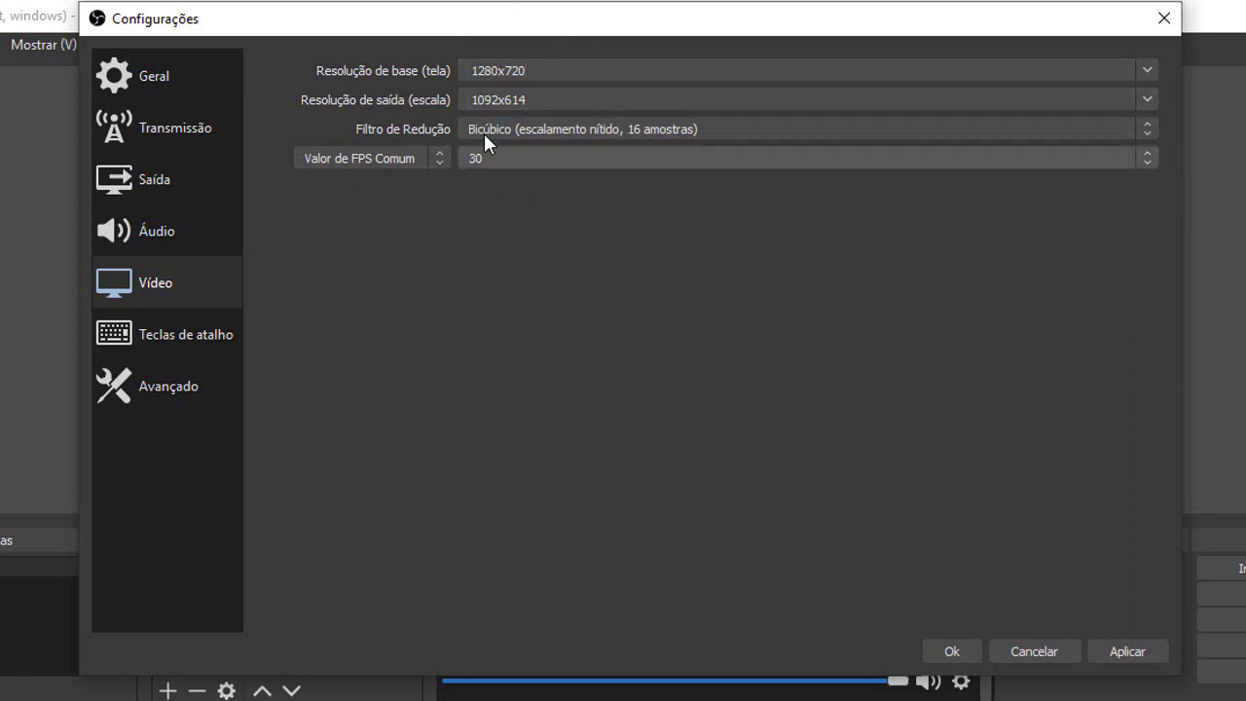
Copy the 480p resolution from YouTube's help page and use it in OBS as the scaled output resolution, written without spaces as 854x480.
double_click(526, 99)
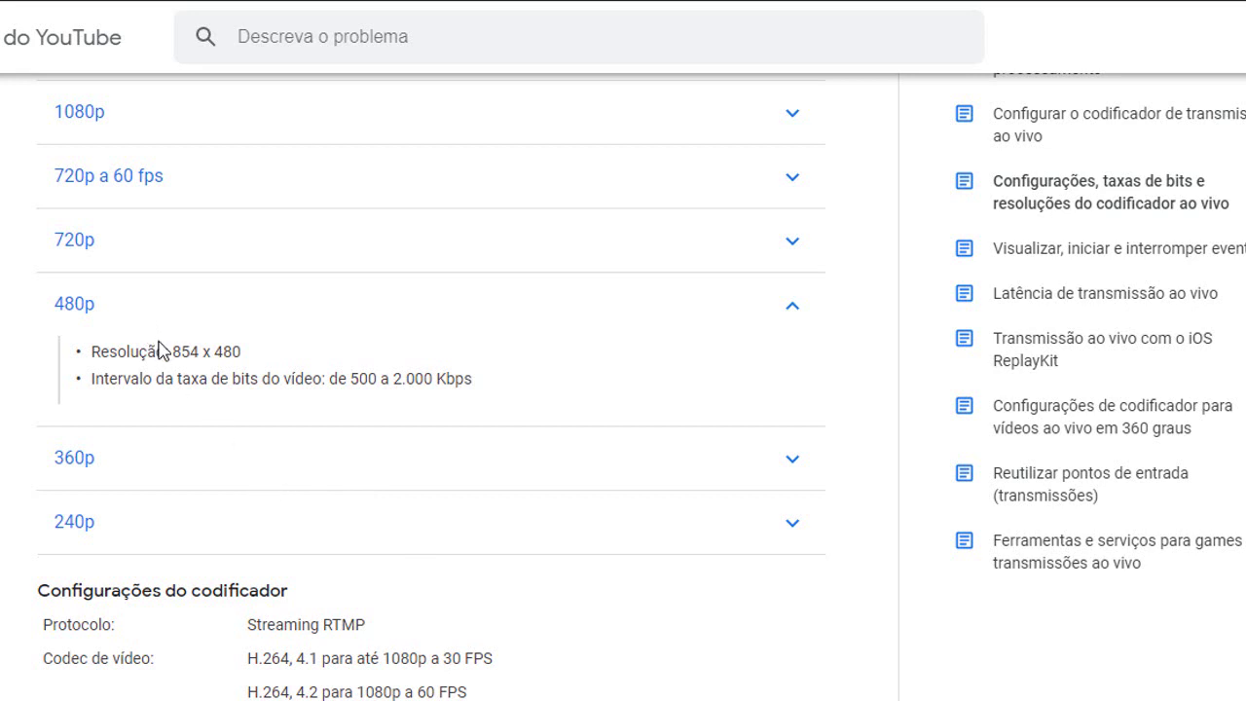
left_click_drag(172, 352, 240, 351)
key("ctrl+c")
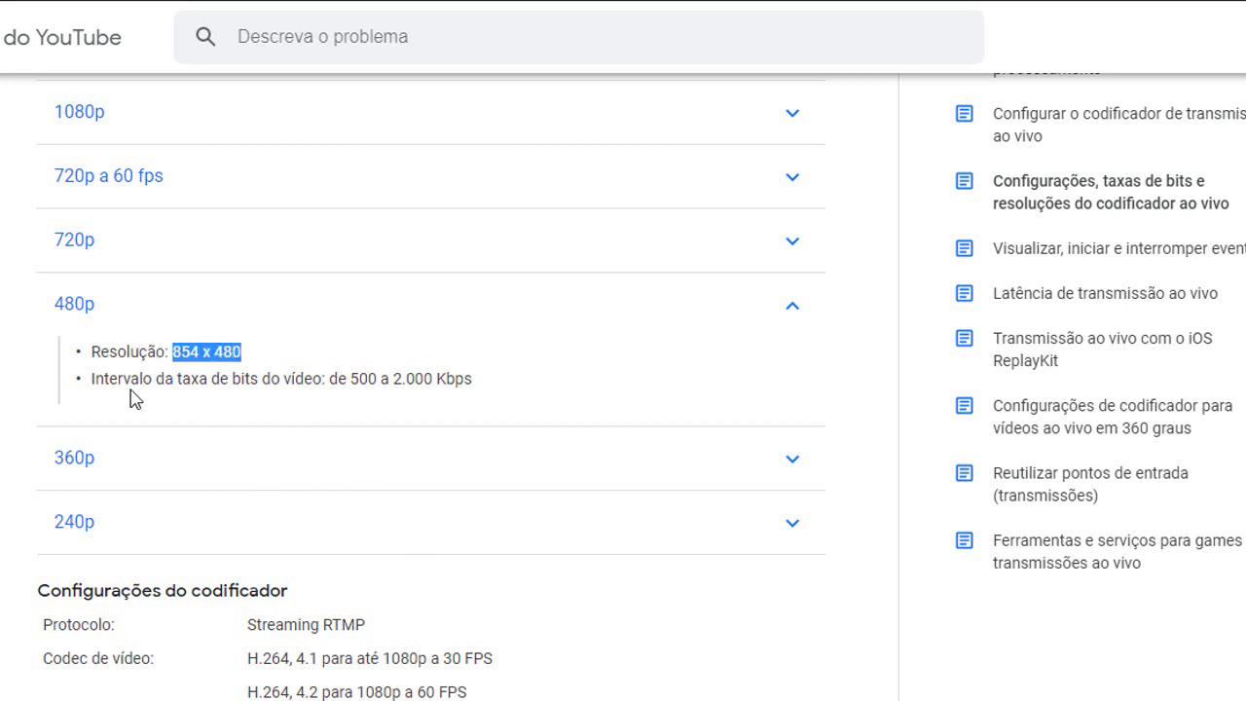
key("alt+Tab")
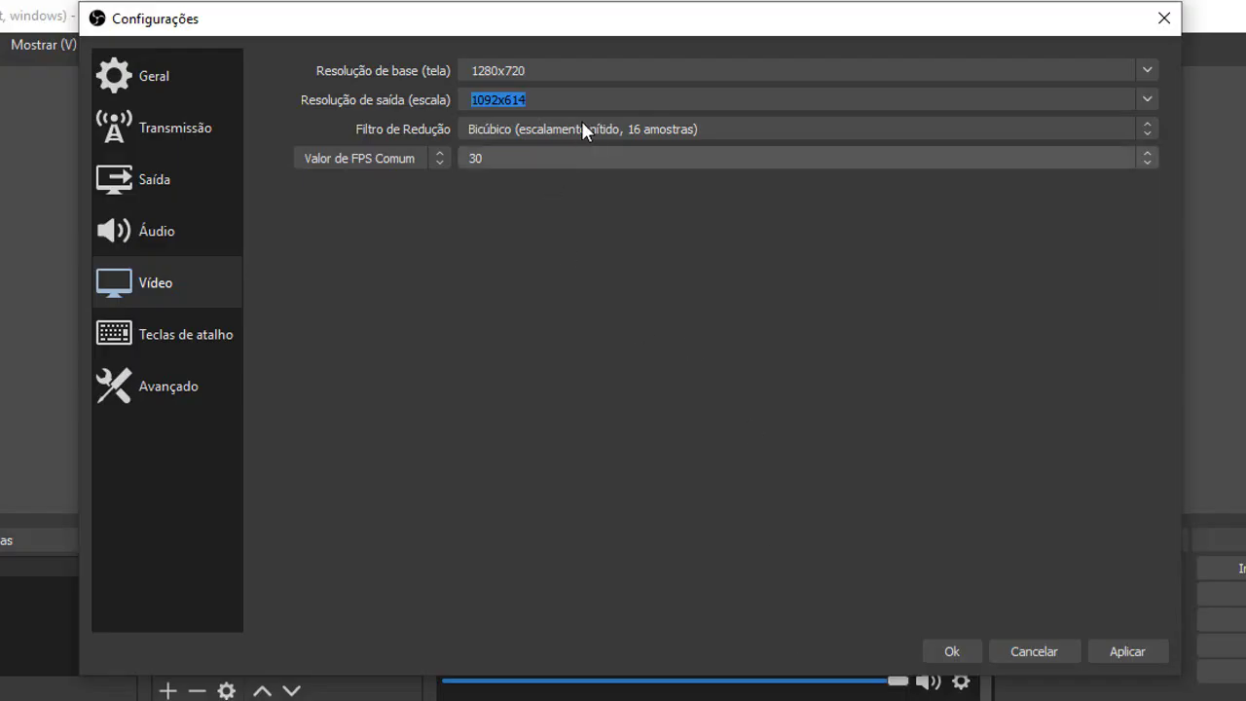
key("ctrl+v")
key("Left")
key("Left")
key("Left")
key("Left")
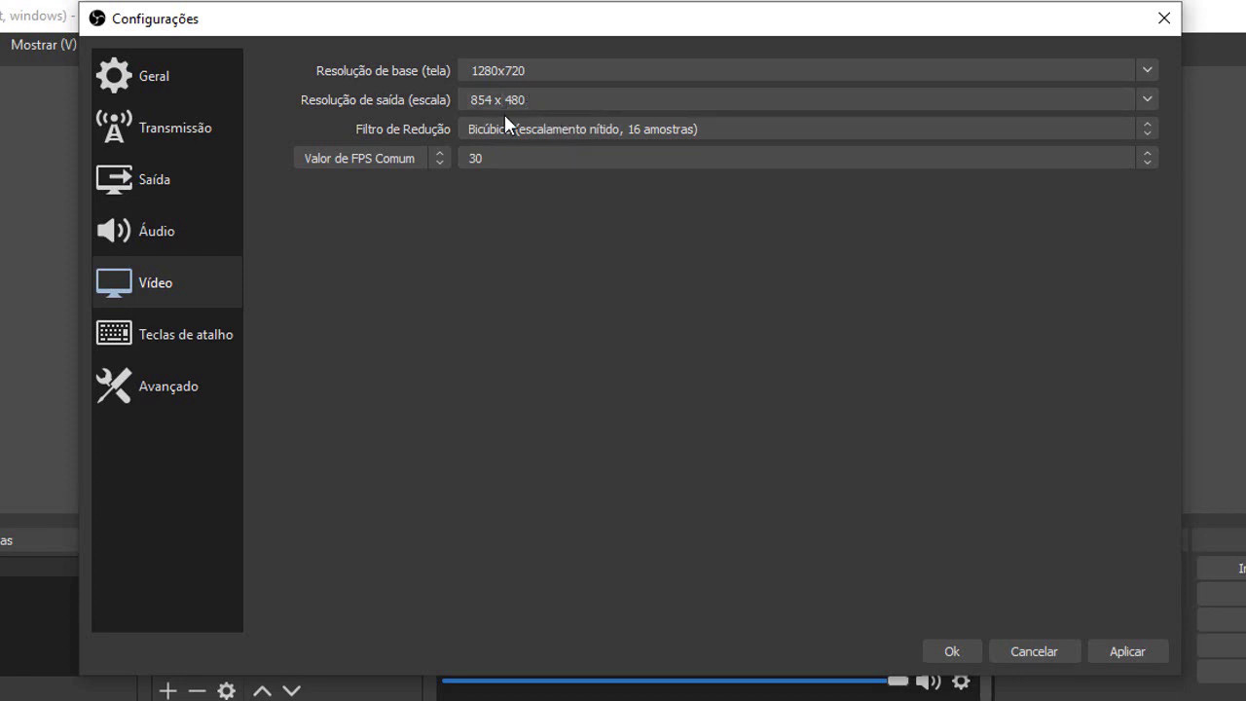
key("Delete")
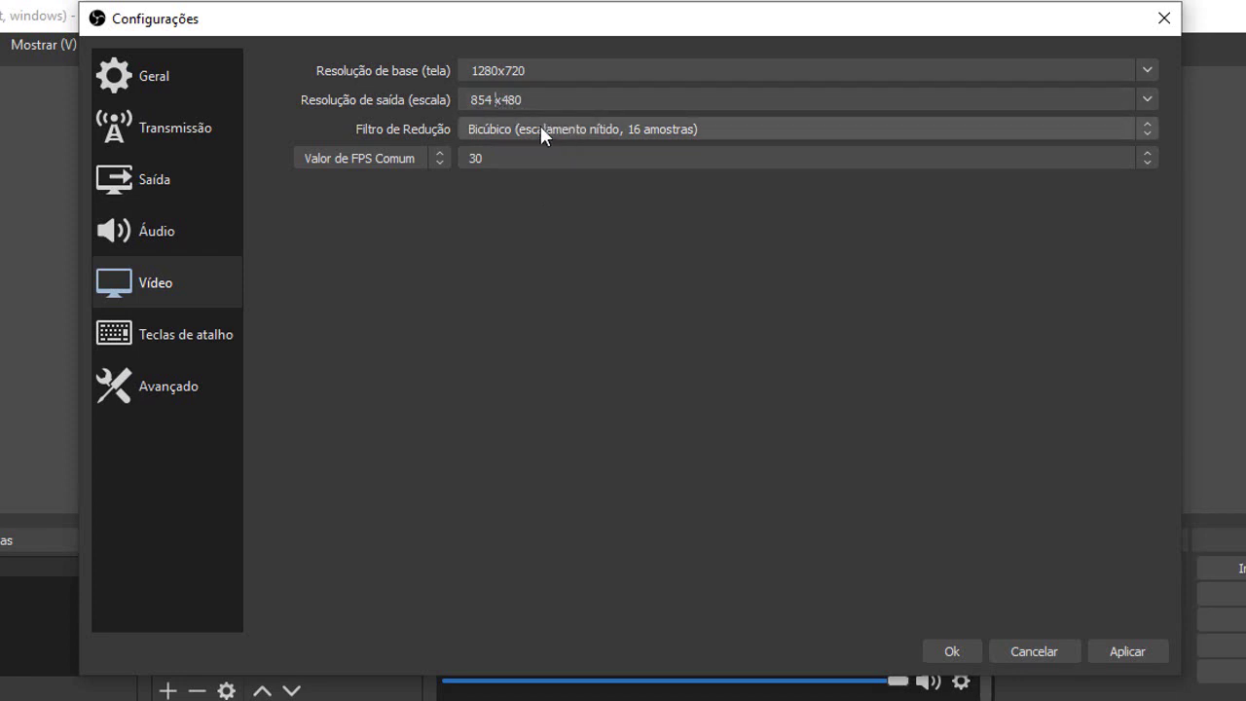
key("BackSpace")
Set the video downscale filter to Bilinear and keep the common FPS value at 30.
left_click(661, 131)
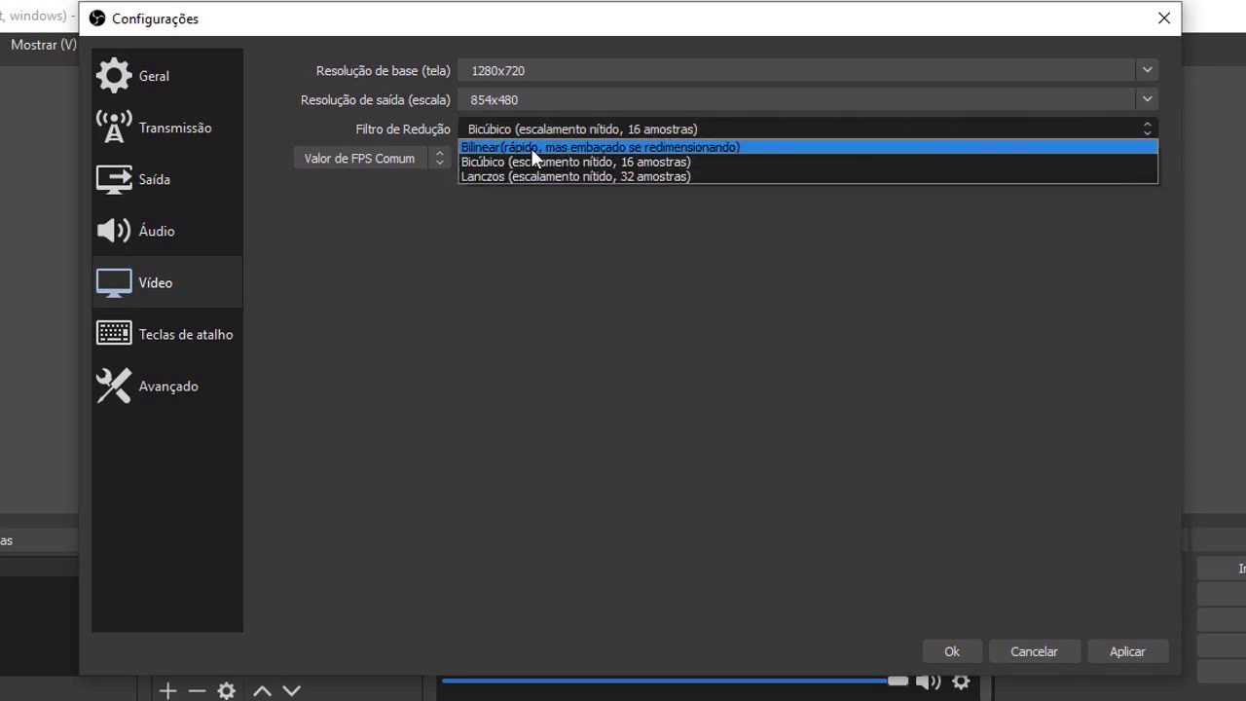
left_click(531, 147)
left_click(542, 158)
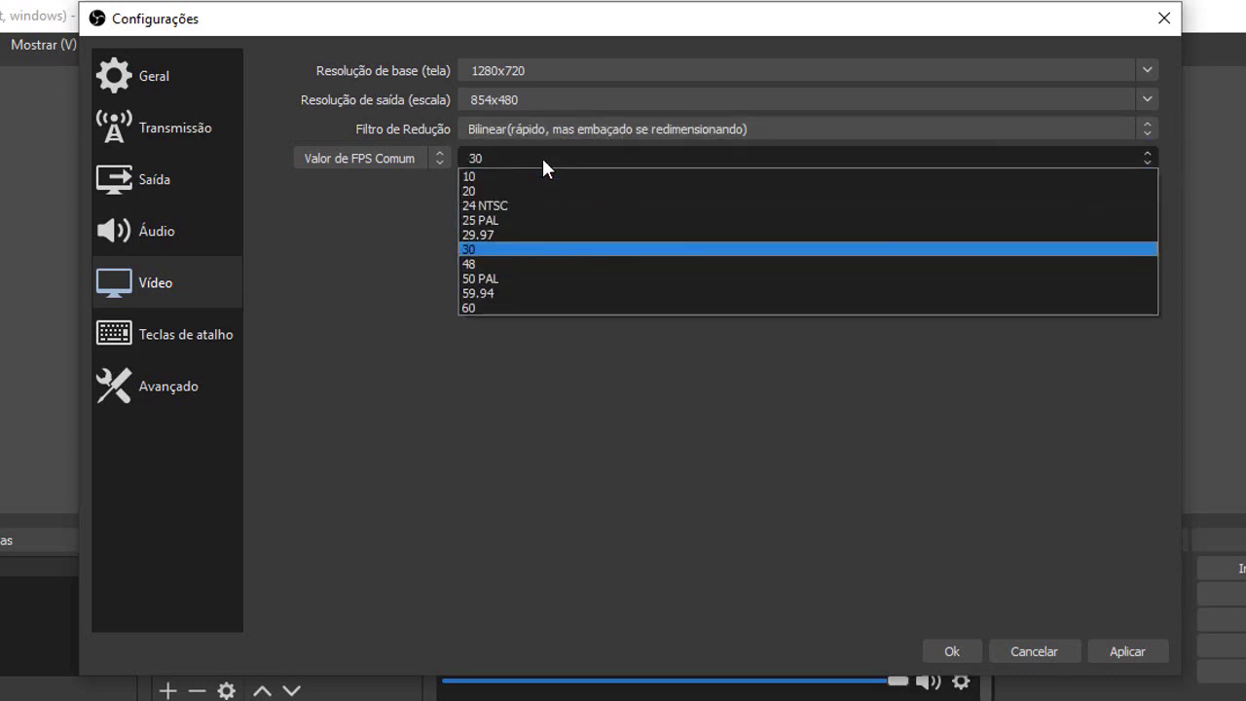
left_click(498, 249)
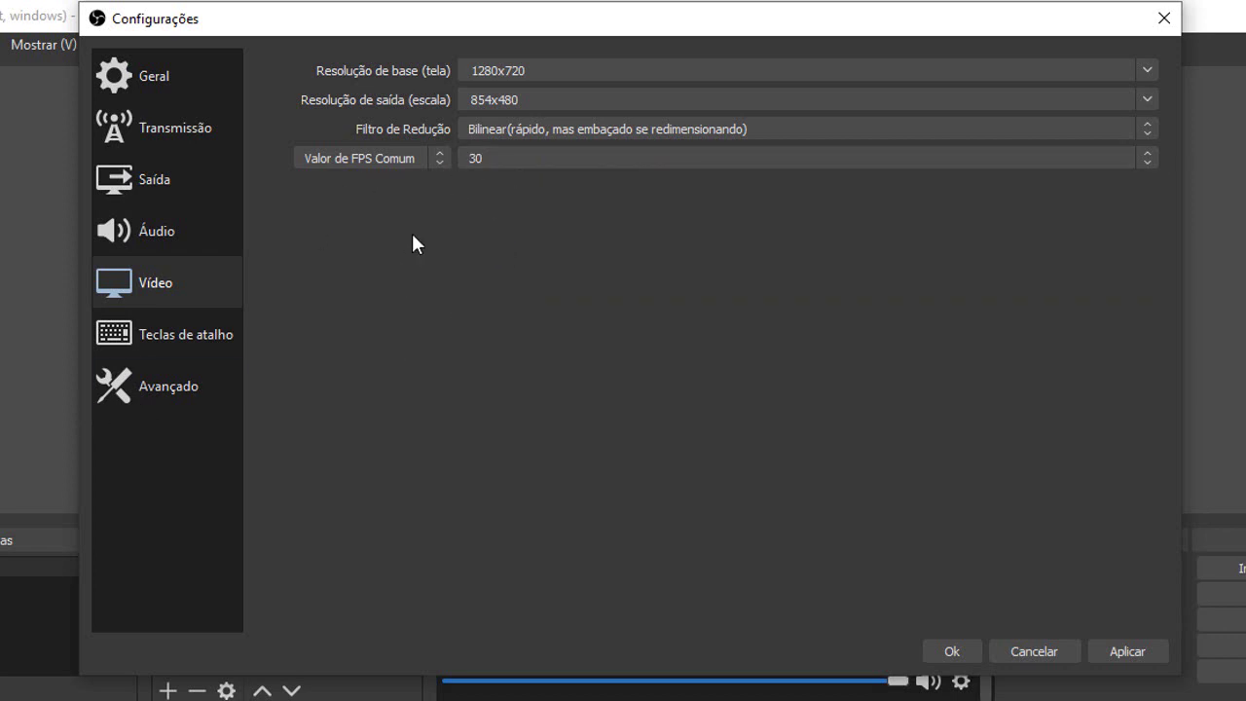
Review the hotkey fields for streaming, recording, scenes and audio, and look at the advanced settings.
left_click(190, 347)
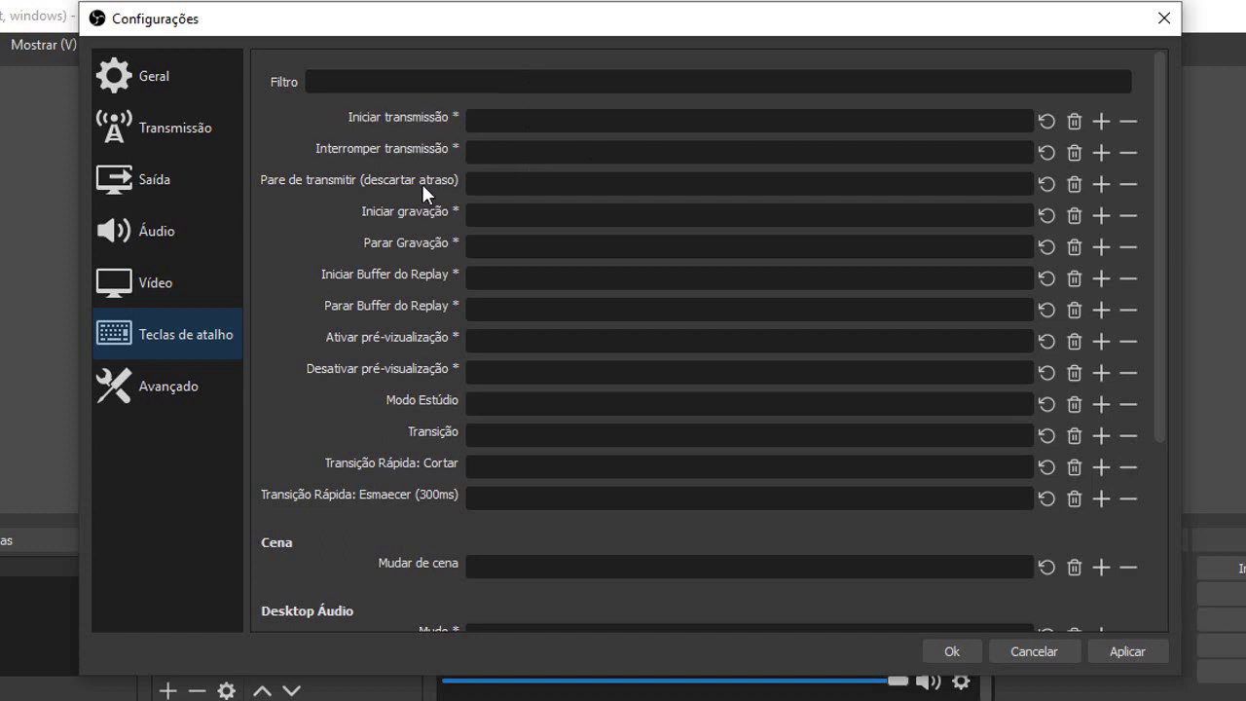
scroll(741, 162, "down", 5)
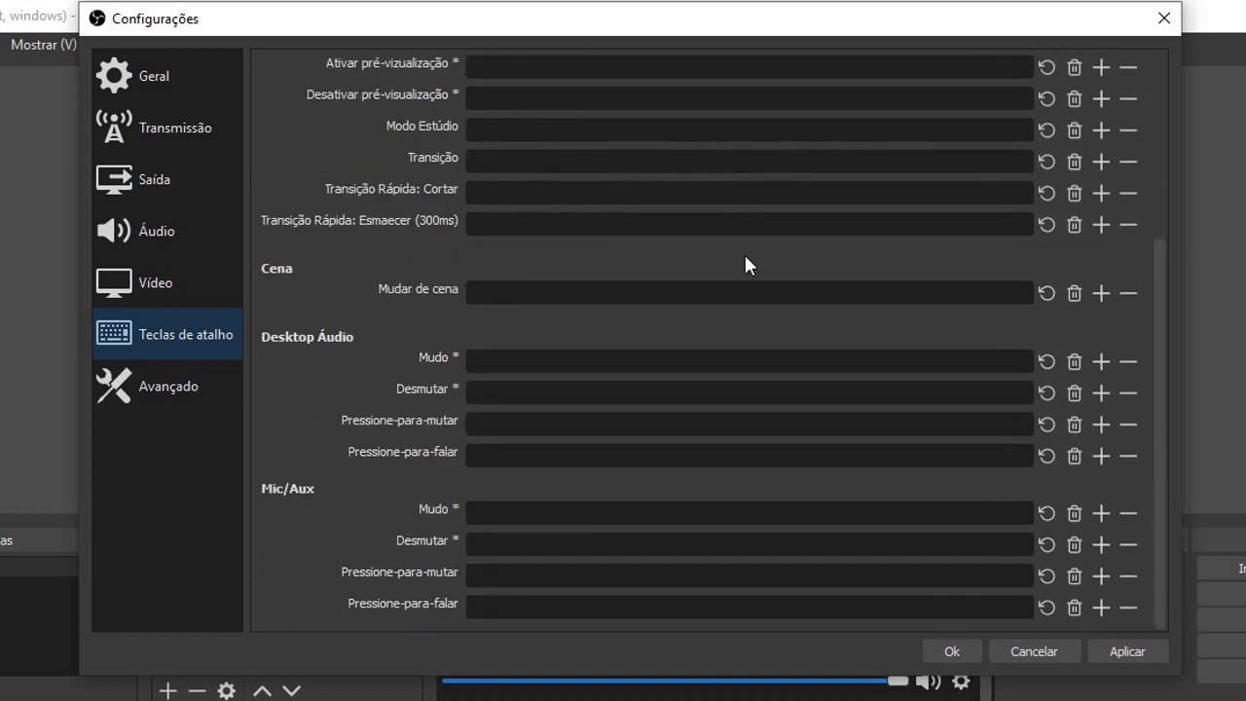
scroll(750, 292, "up", 5)
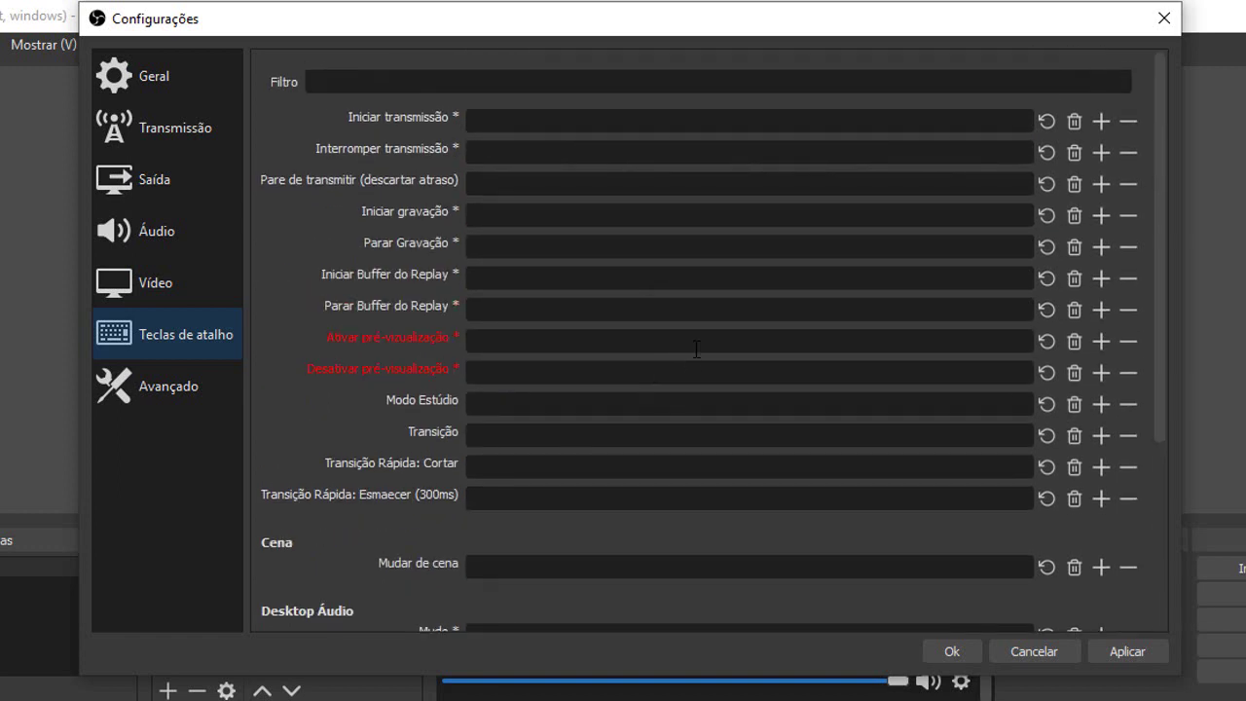
scroll(711, 331, "down", 1)
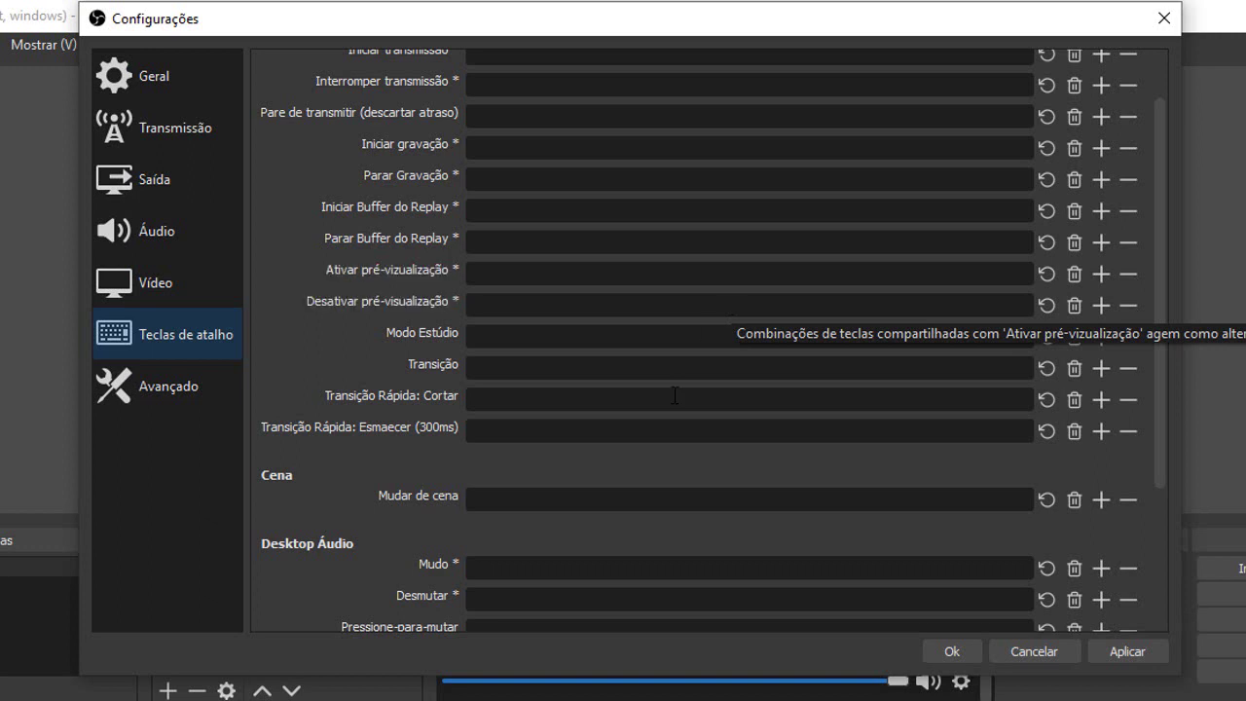
scroll(737, 264, "up", 1)
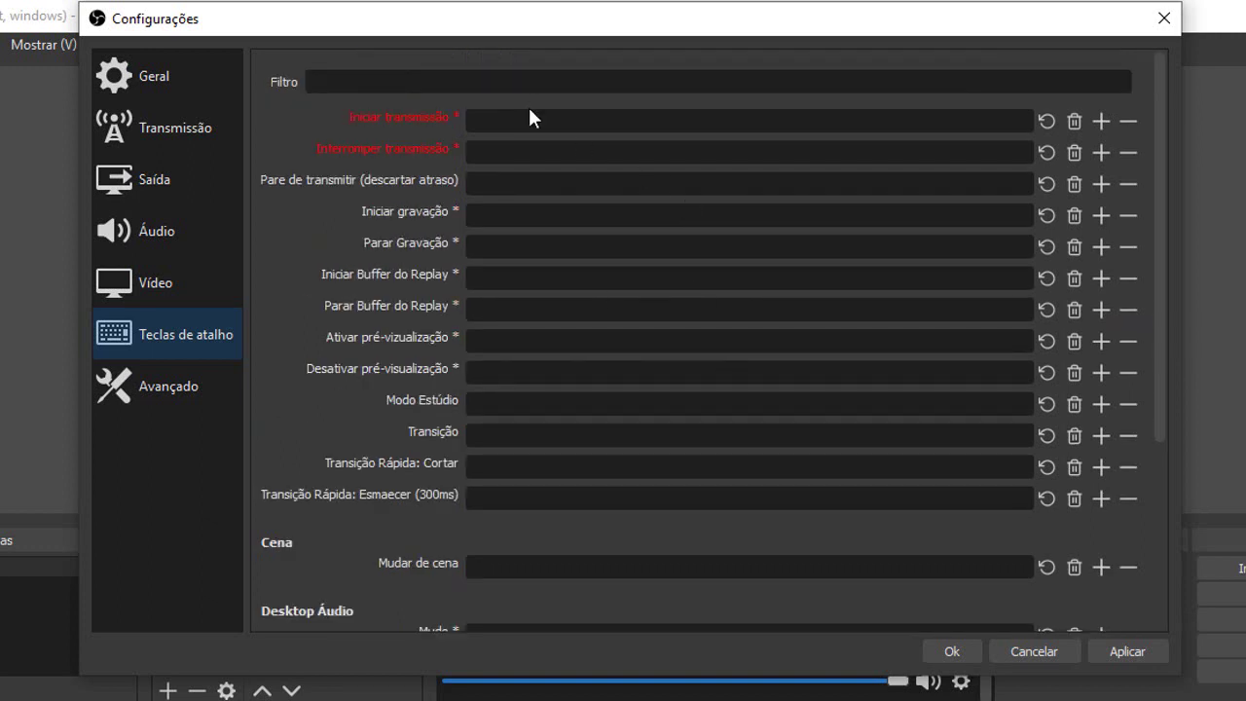
mouse_move(520, 114)
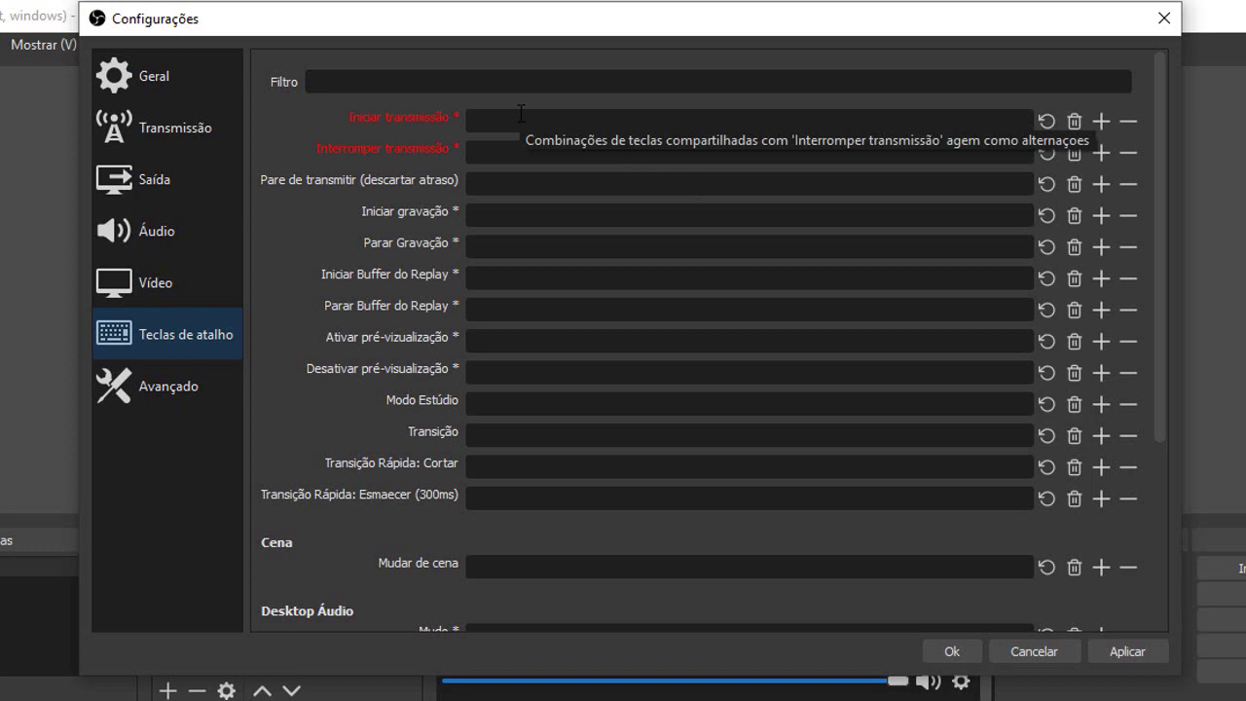
left_click(166, 389)
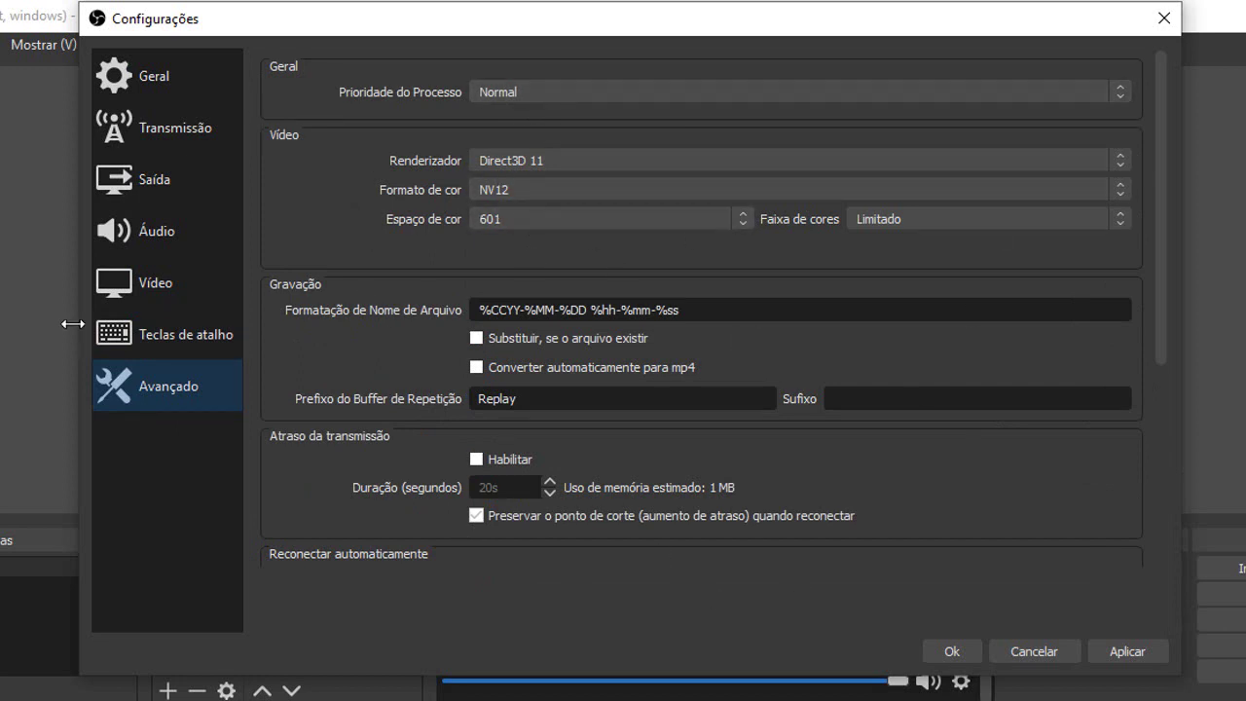
In the streaming settings, review the available streaming services and keep the service as Personalizado.
left_click(157, 134)
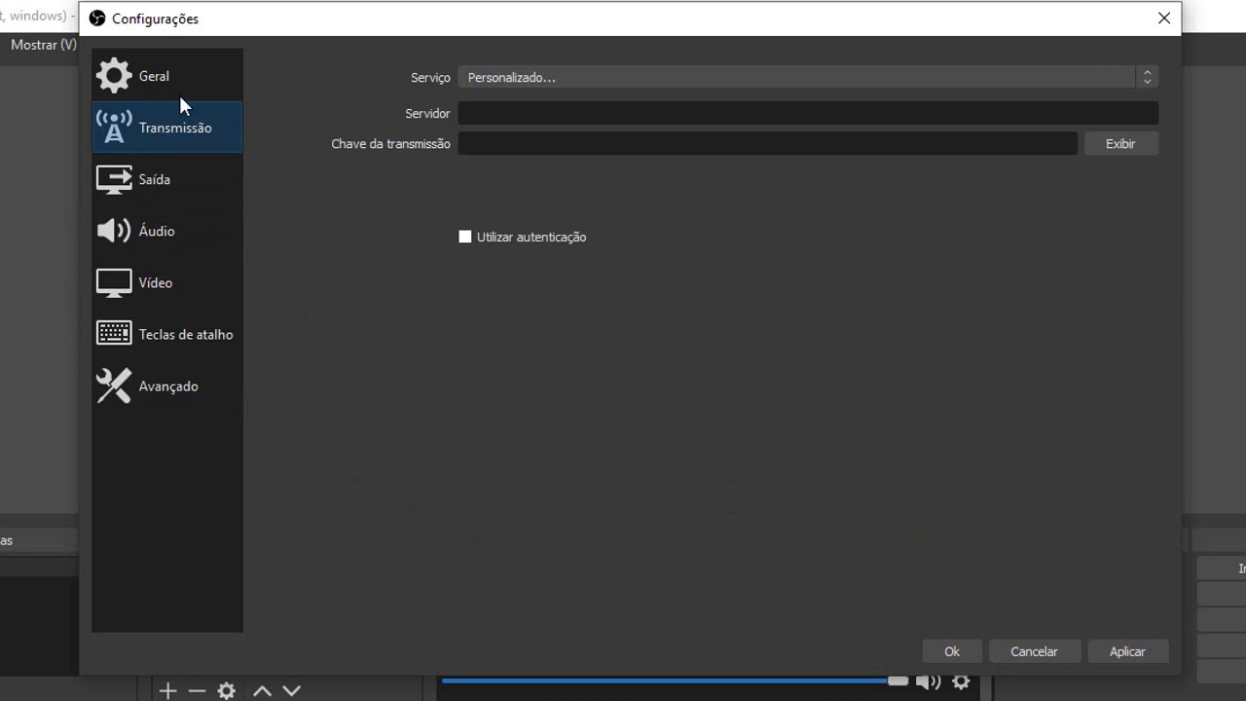
left_click(584, 79)
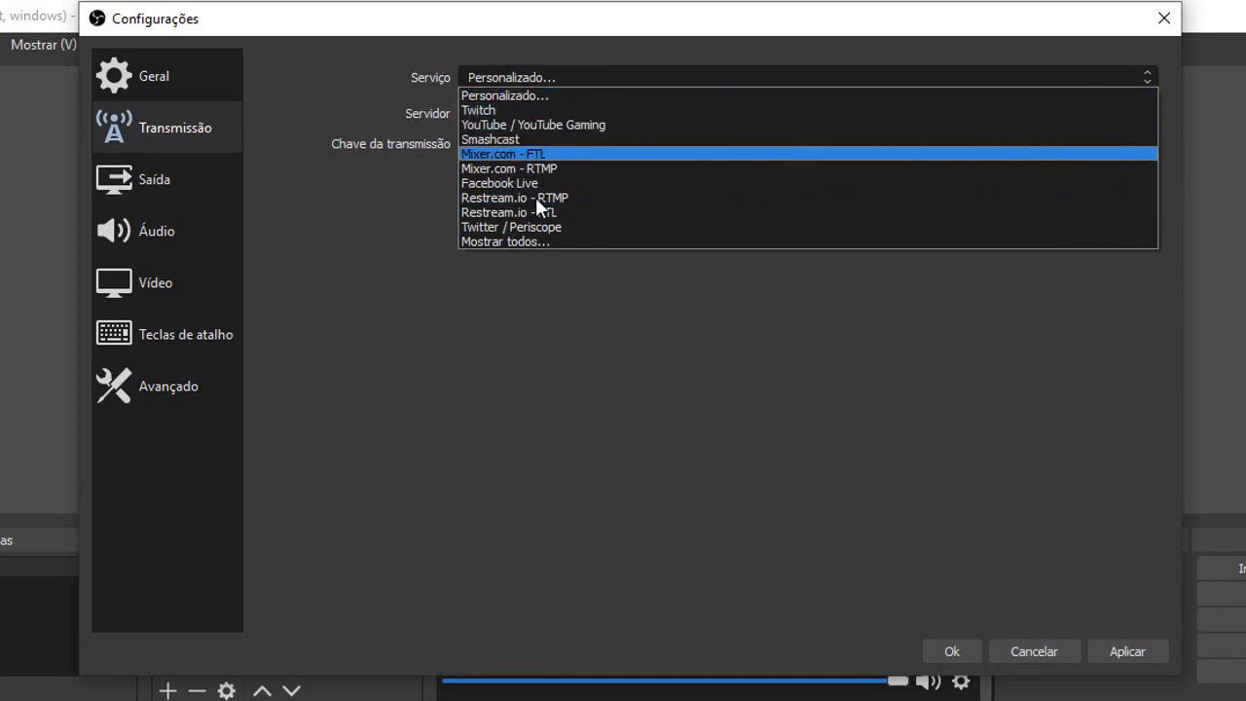
left_click(678, 95)
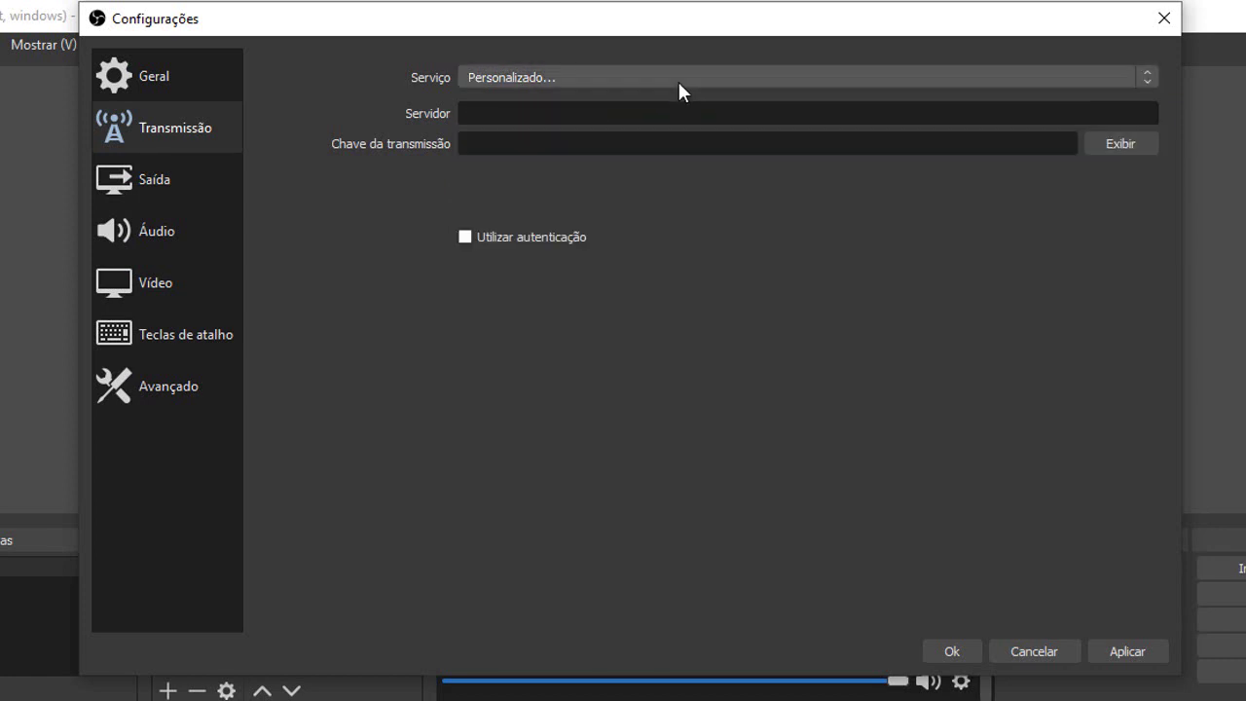
left_click(677, 80)
left_click(679, 83)
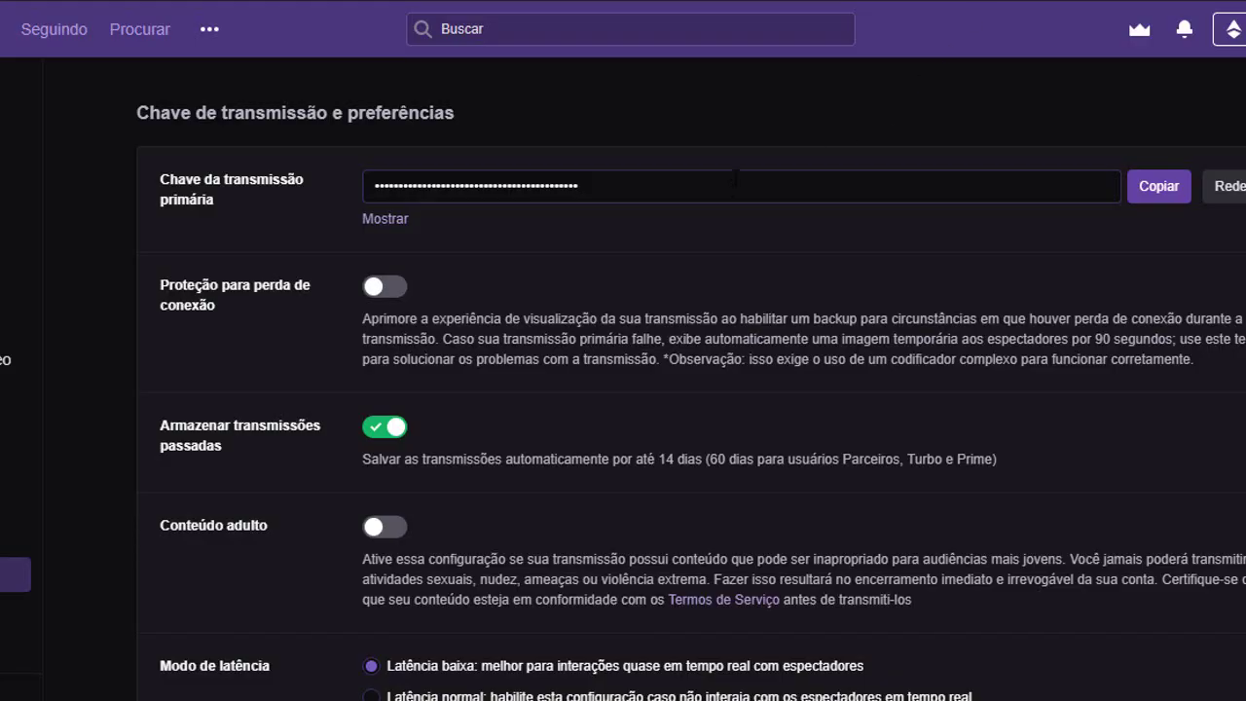
On Twitch, open the creator dashboard and go to the channel settings that hold the primary stream key.
left_click(1232, 29)
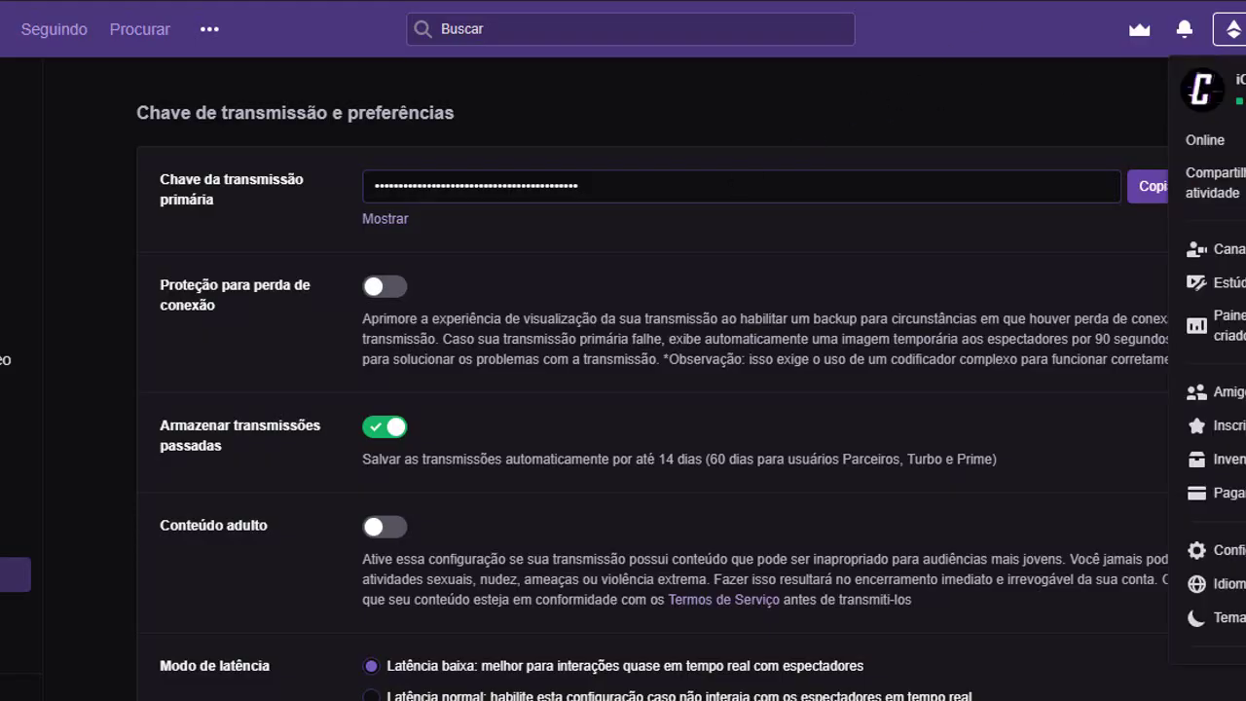
left_click(823, 138)
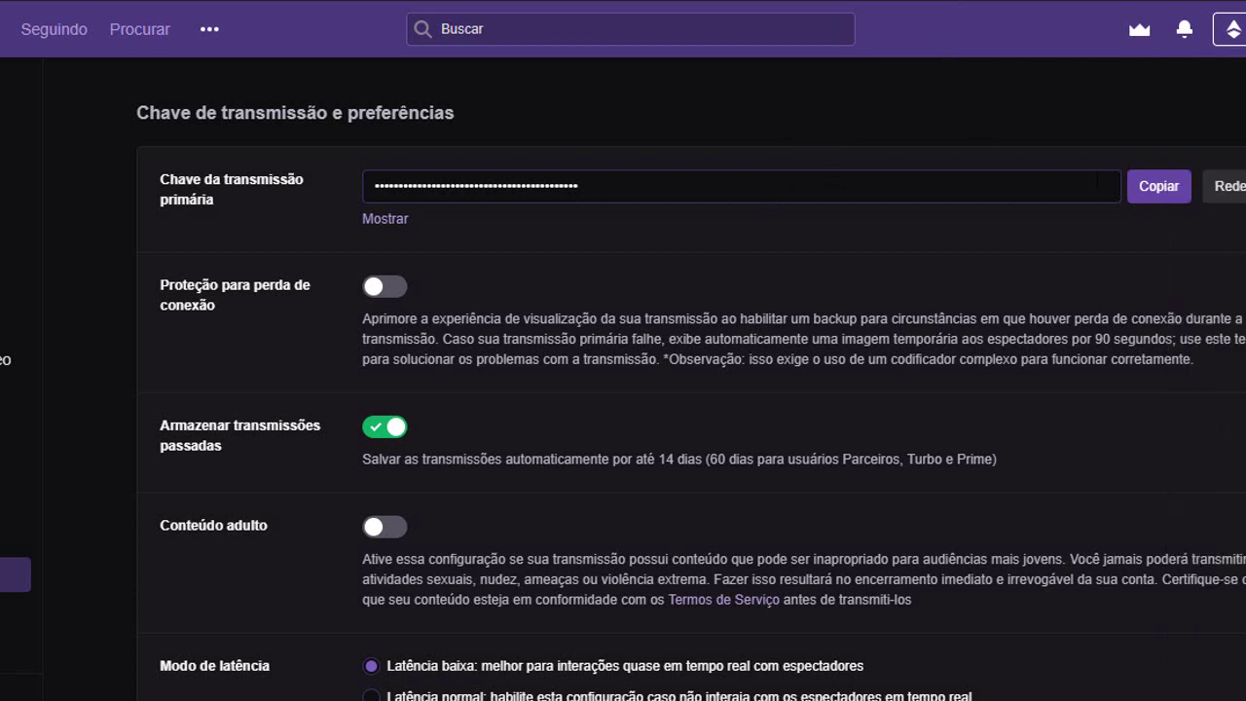
left_click(1232, 29)
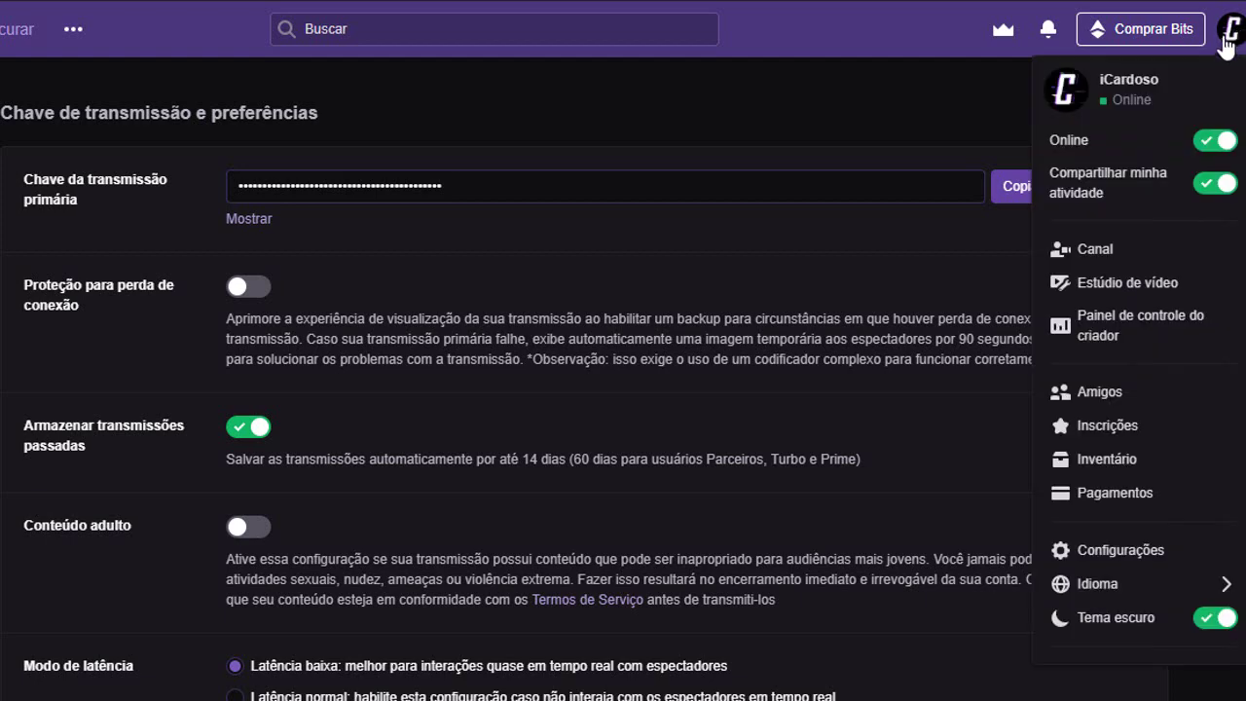
left_click(1134, 336)
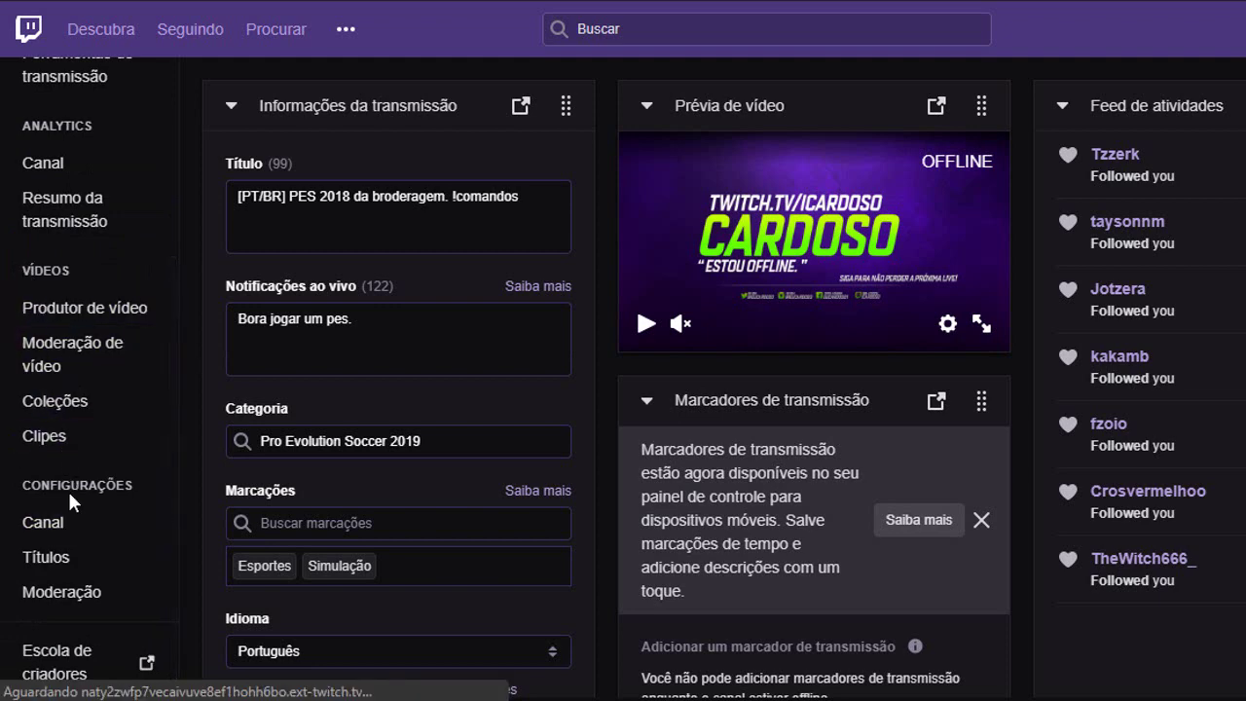
scroll(67, 489, "up", 3)
scroll(105, 202, "down", 3)
scroll(103, 211, "up", 3)
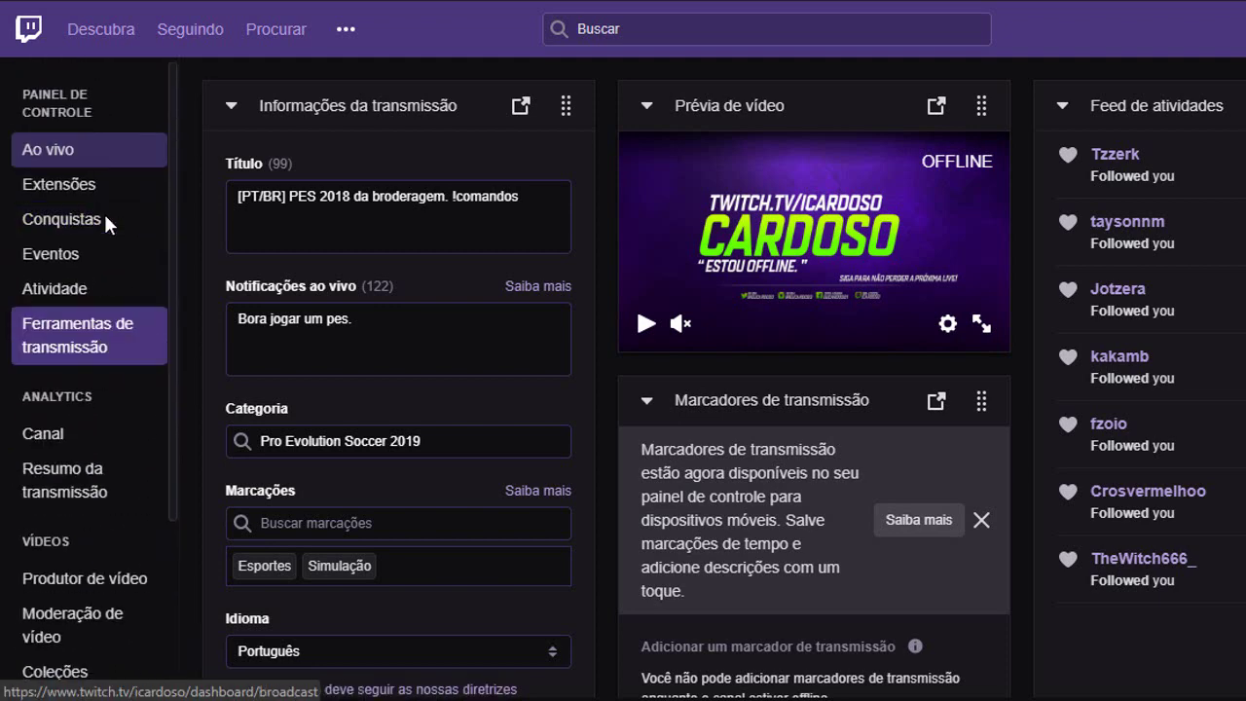
scroll(35, 208, "down", 3)
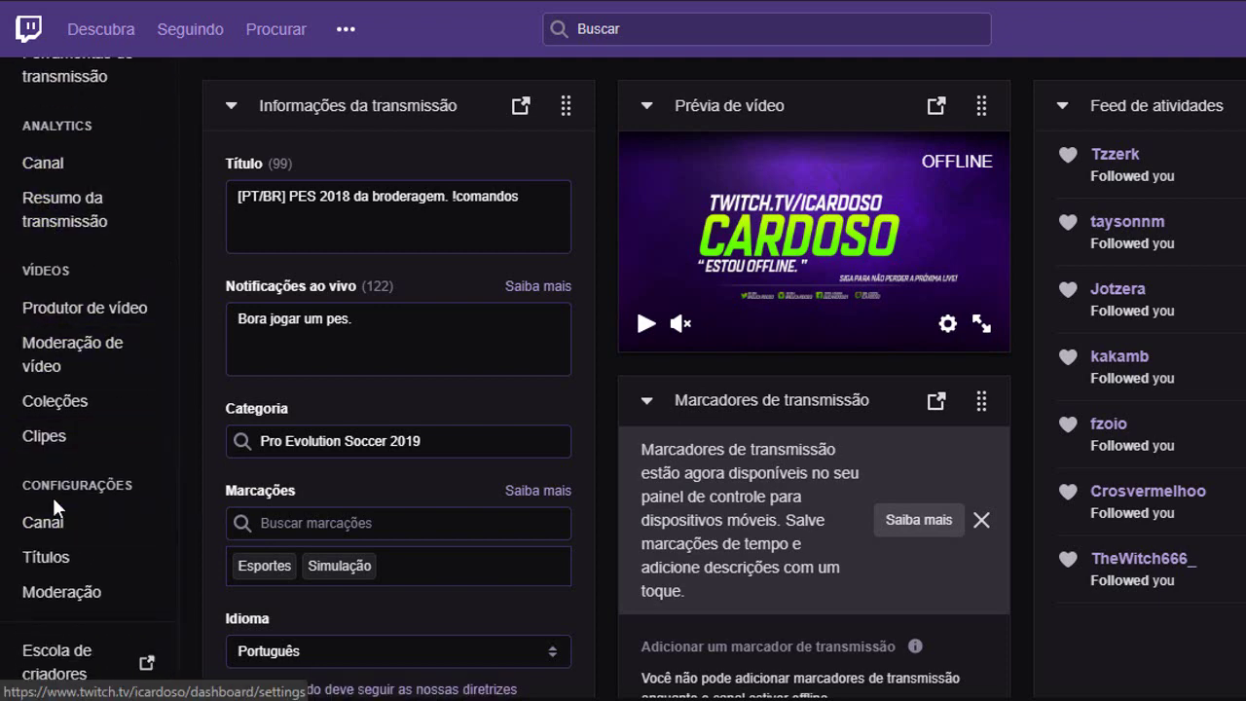
left_click_drag(20, 487, 134, 486)
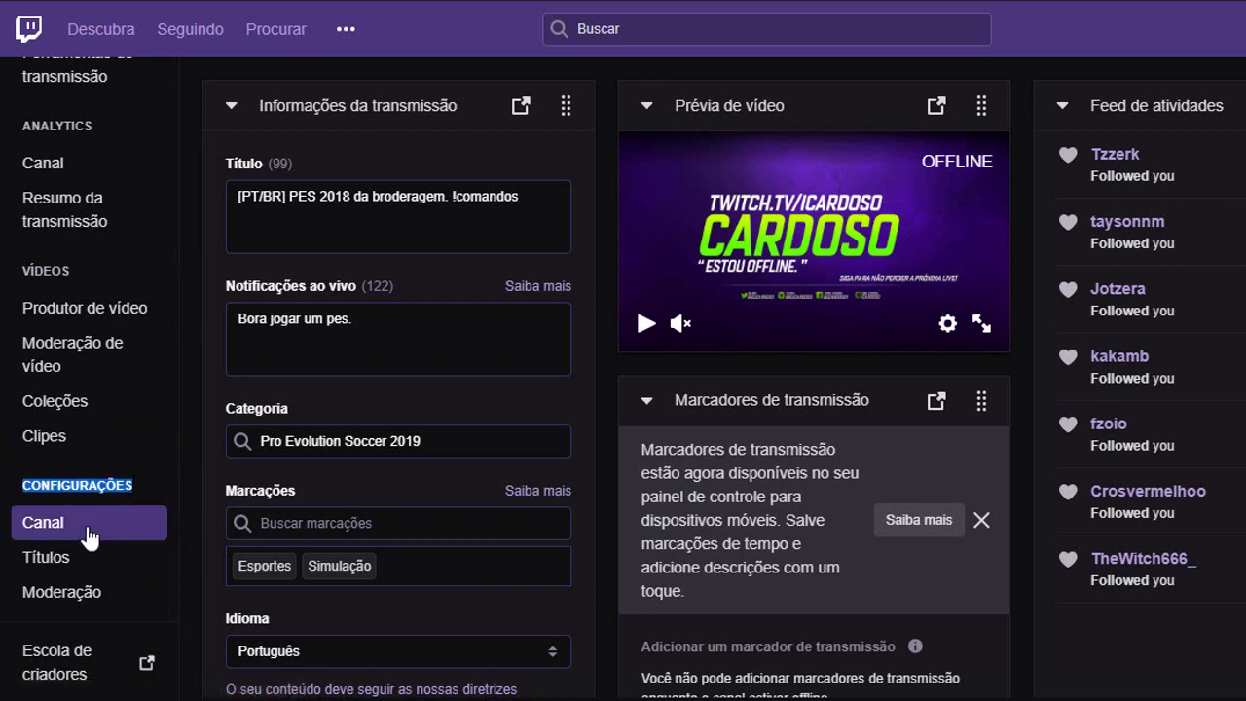
left_click(89, 534)
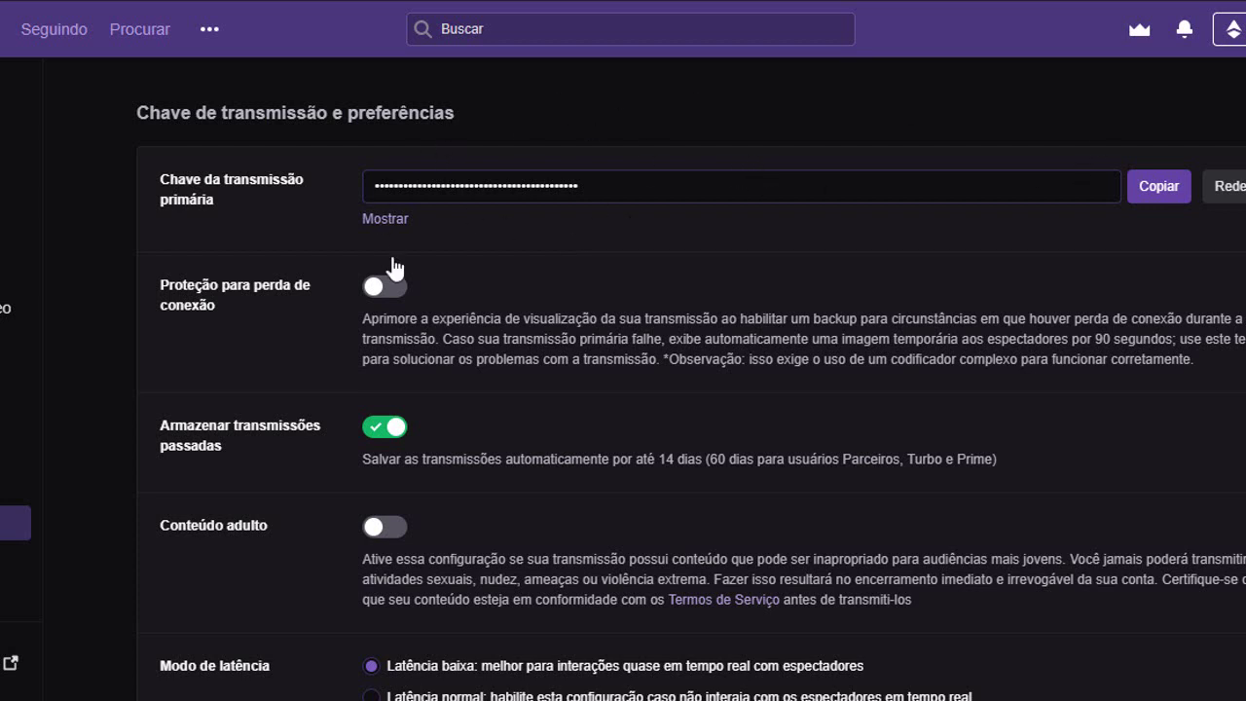
Copy the primary stream key from Twitch, paste it into the OBS stream key field and save the settings.
left_click(1161, 193)
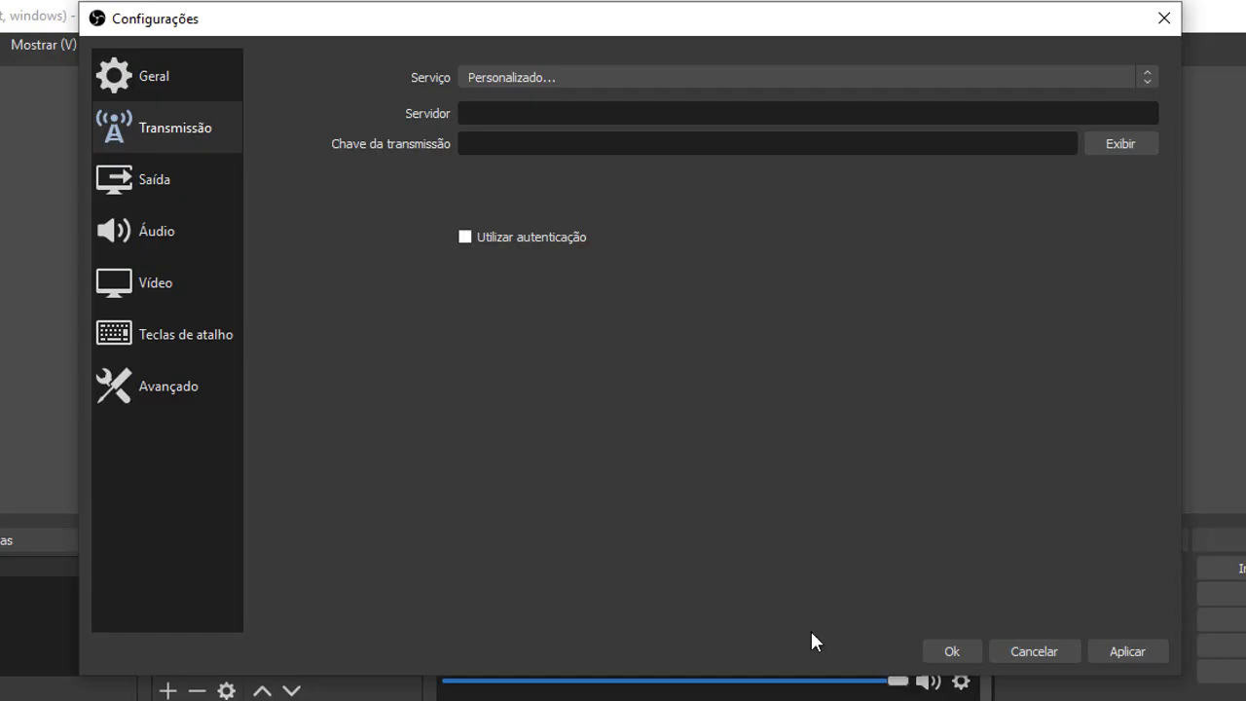
left_click(541, 146)
key("ctrl+v")
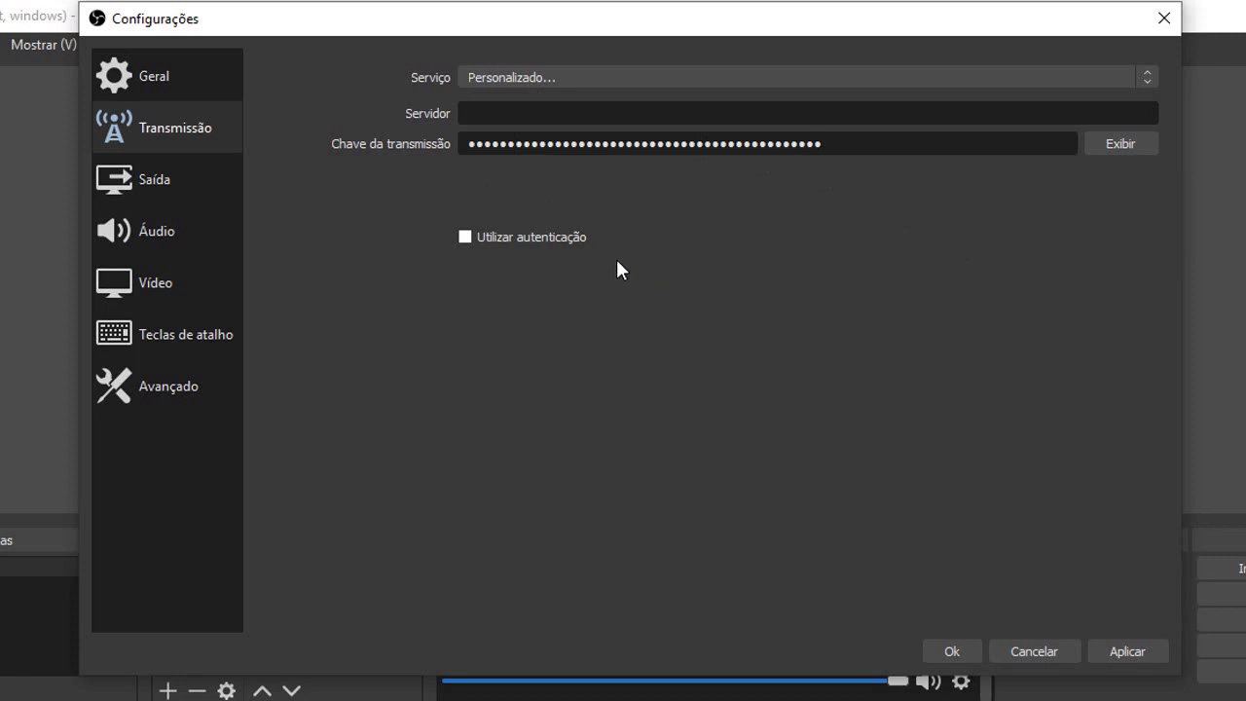
left_click(952, 650)
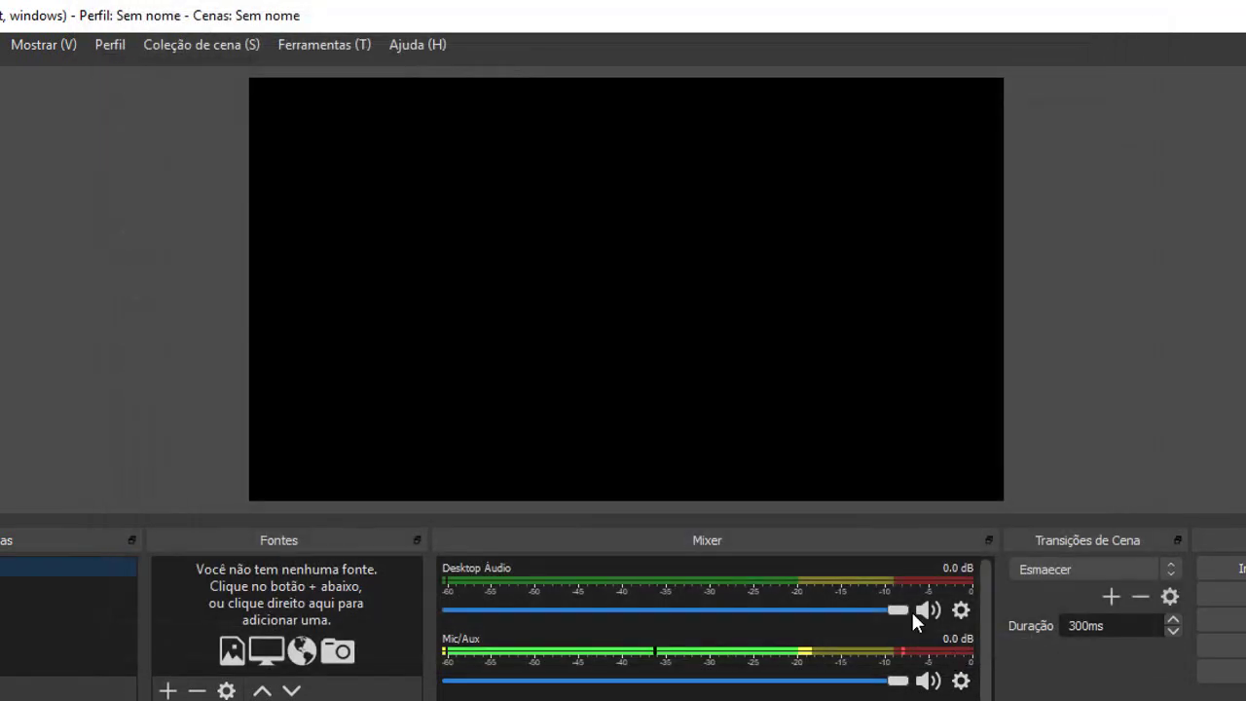